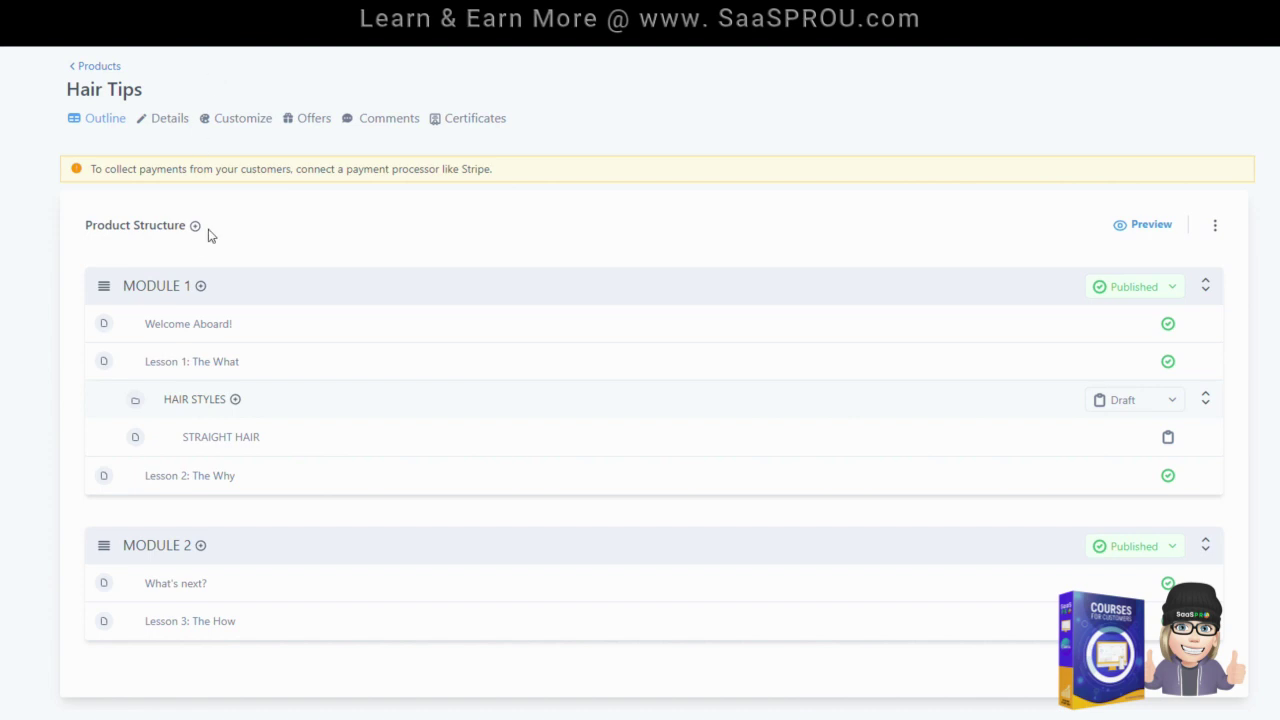
Start adding an assessment to Module 1 from its add menu
left_click(200, 286)
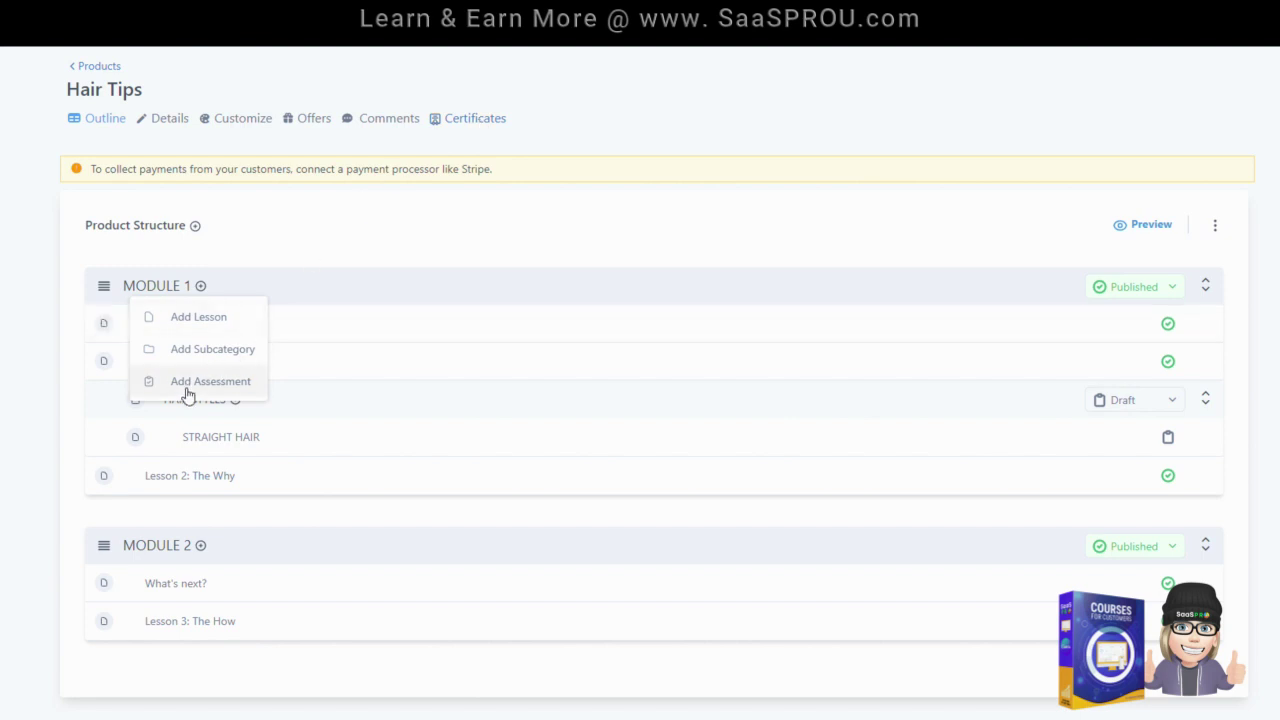
left_click_drag(200, 390, 394, 306)
left_click(271, 280)
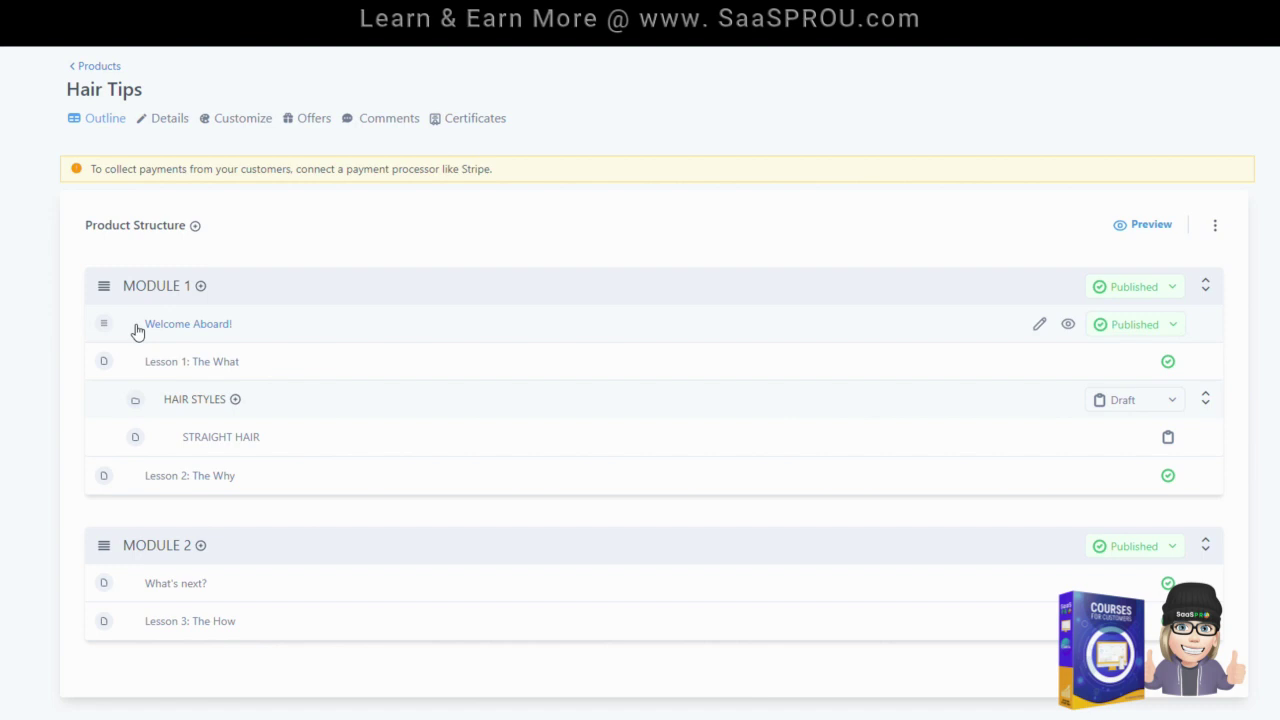
left_click(200, 286)
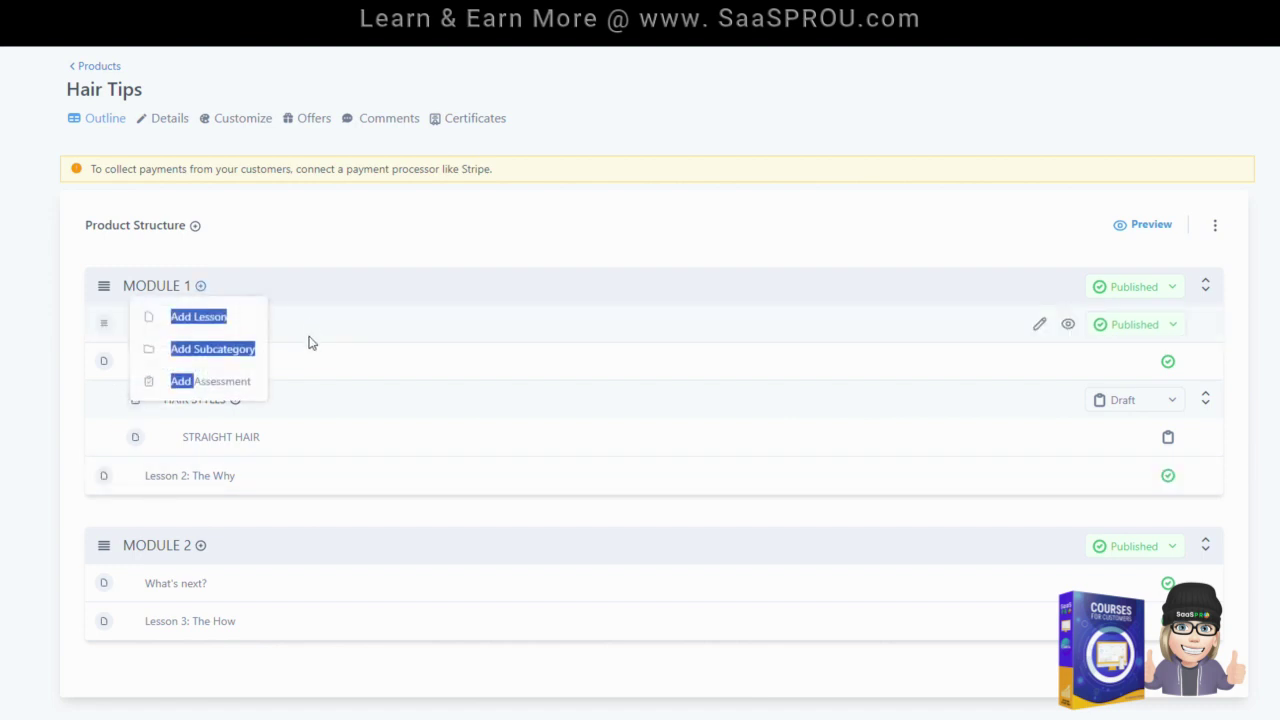
left_click(221, 386)
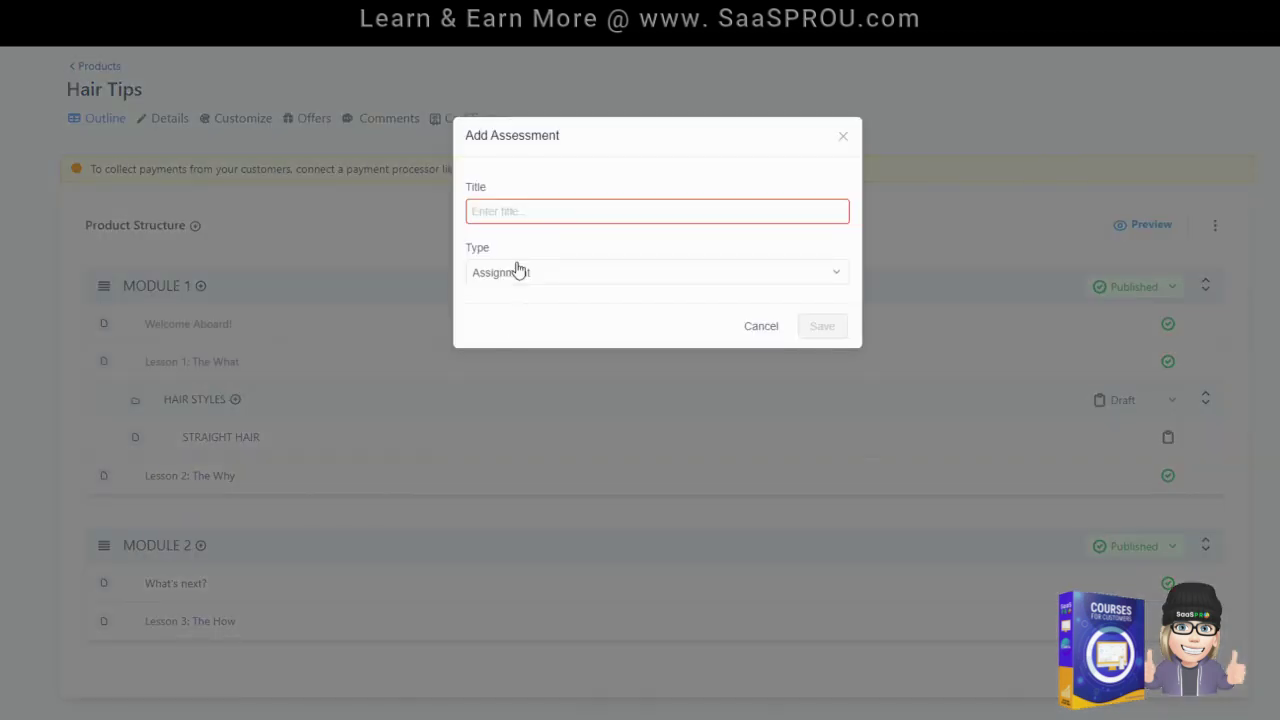
Title the assessment QUIZ, set its type to Quiz, and create it
left_click(523, 212)
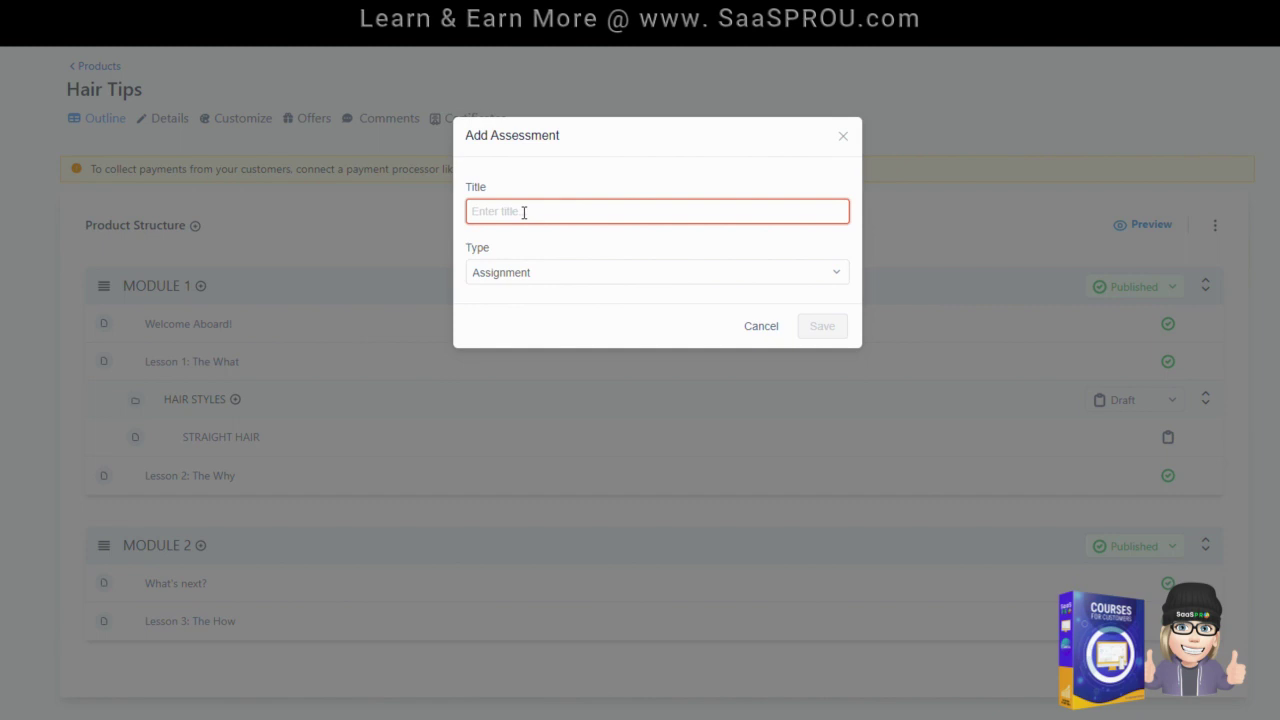
type("QUIZ")
left_click(486, 272)
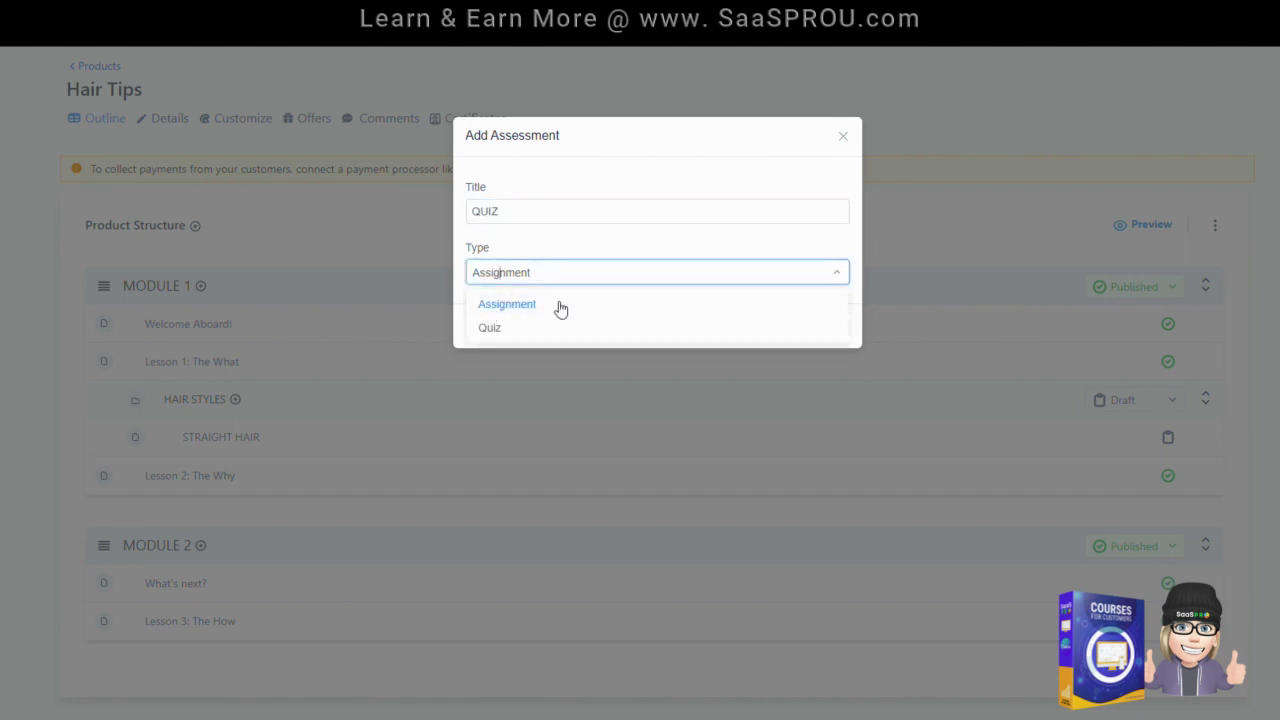
left_click(508, 326)
left_click(819, 338)
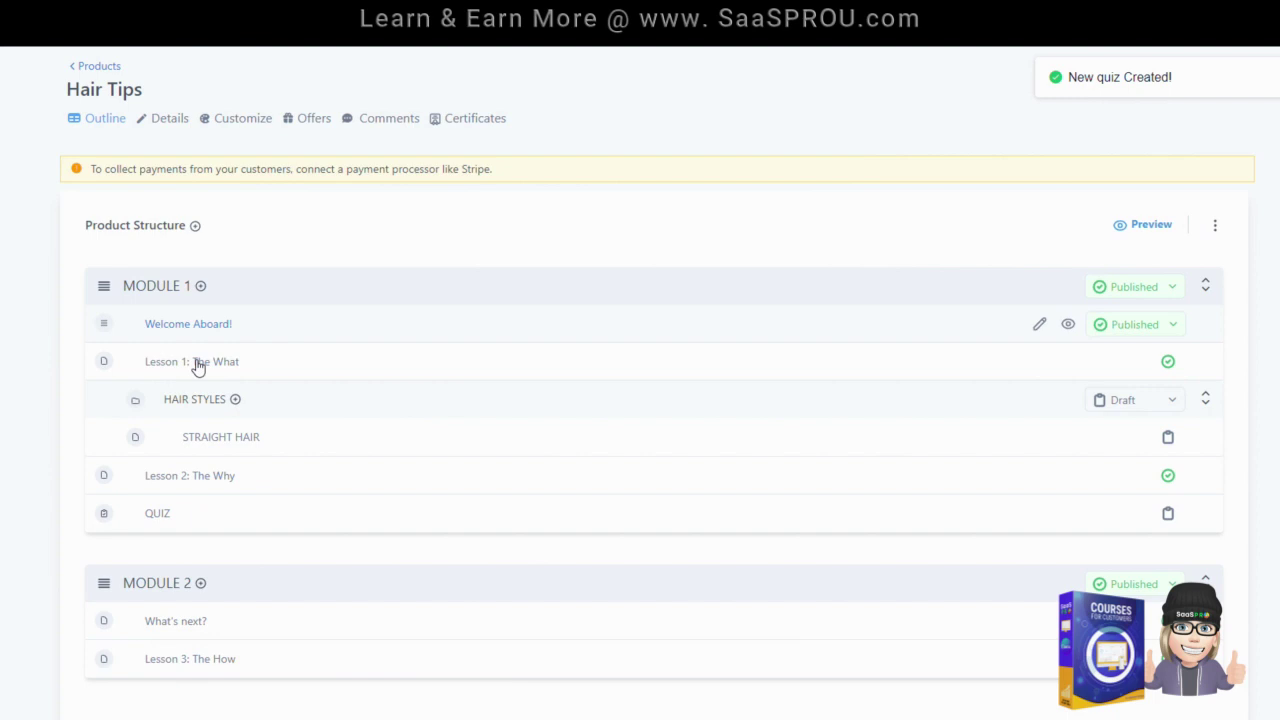
Open QUIZ and turn on 'This quiz requires passing grade'
left_click(157, 515)
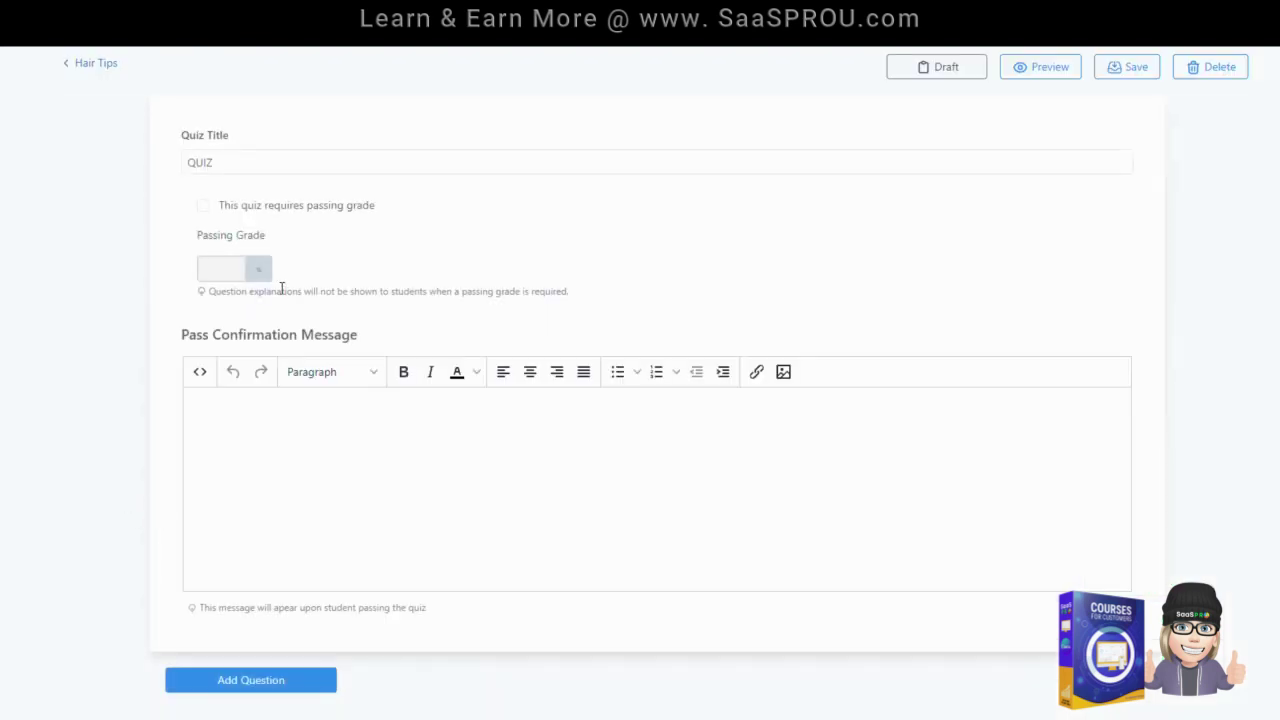
left_click(203, 206)
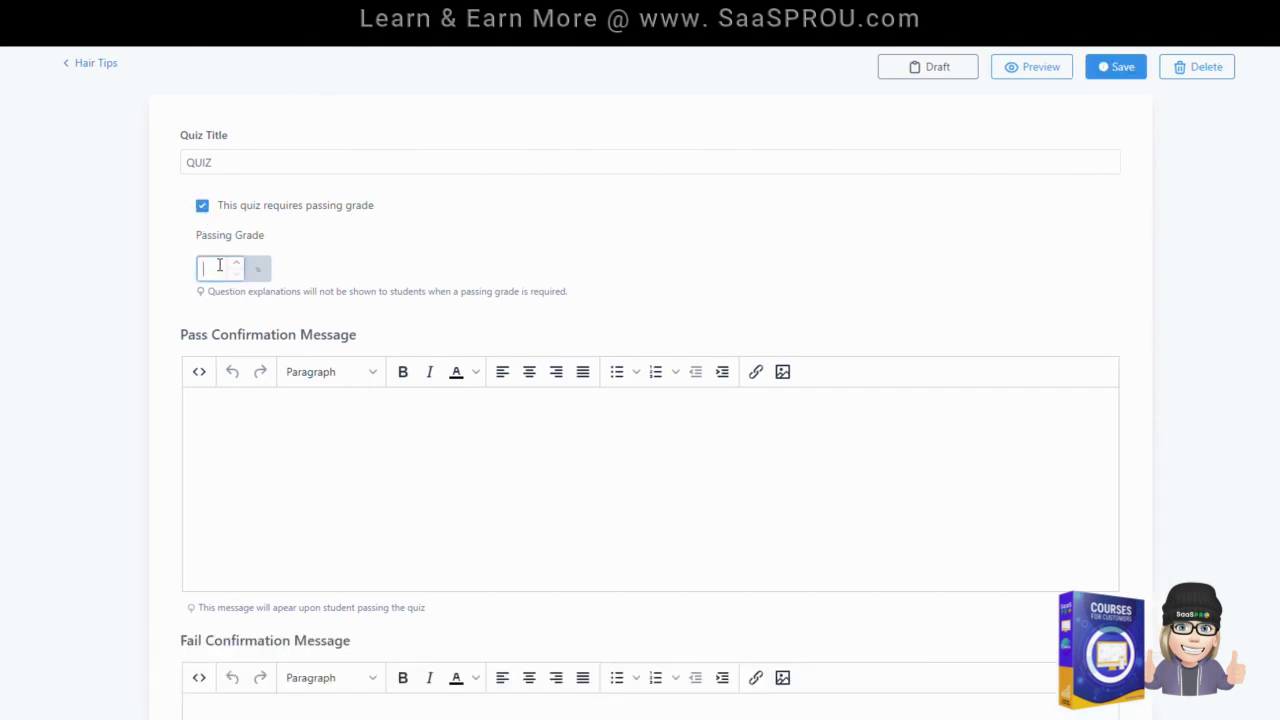
key("BackSpace")
type("2")
left_click(396, 275)
Enter 'YOU PASSEDD' as the pass confirmation message and begin the fail message
left_click(330, 431)
type("YOU PASSEDD")
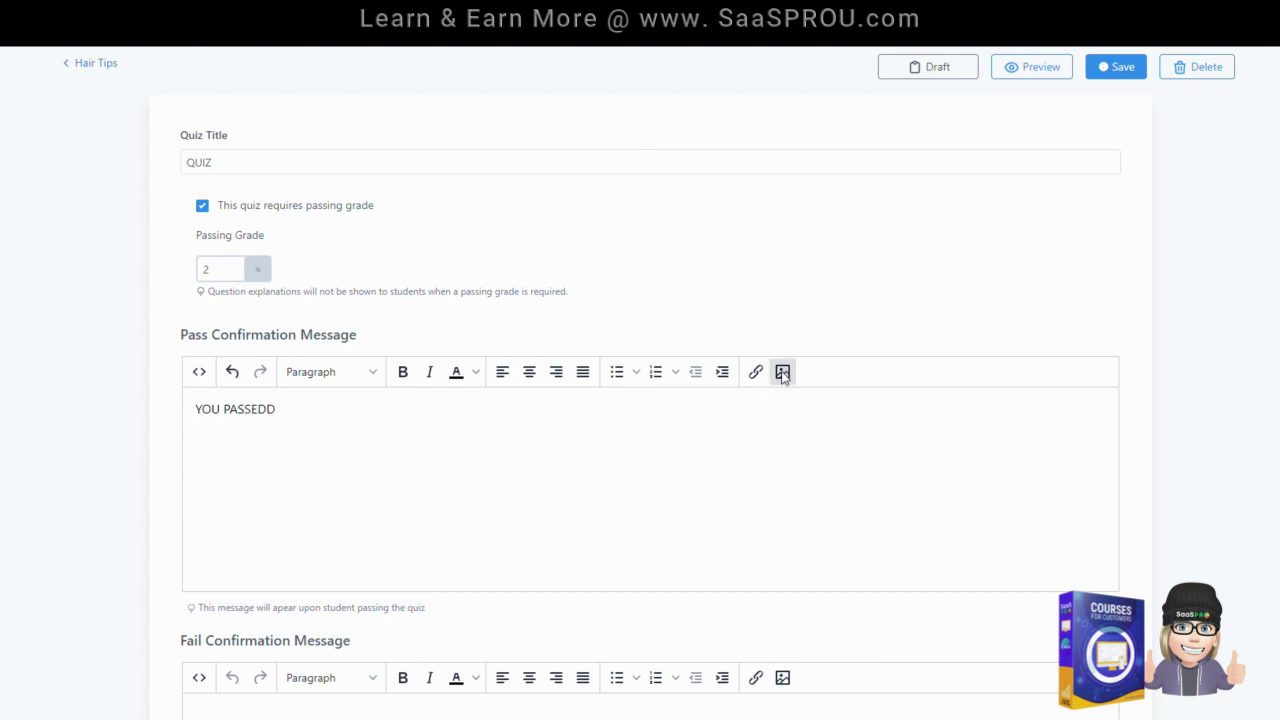
scroll(331, 414, "down", 2)
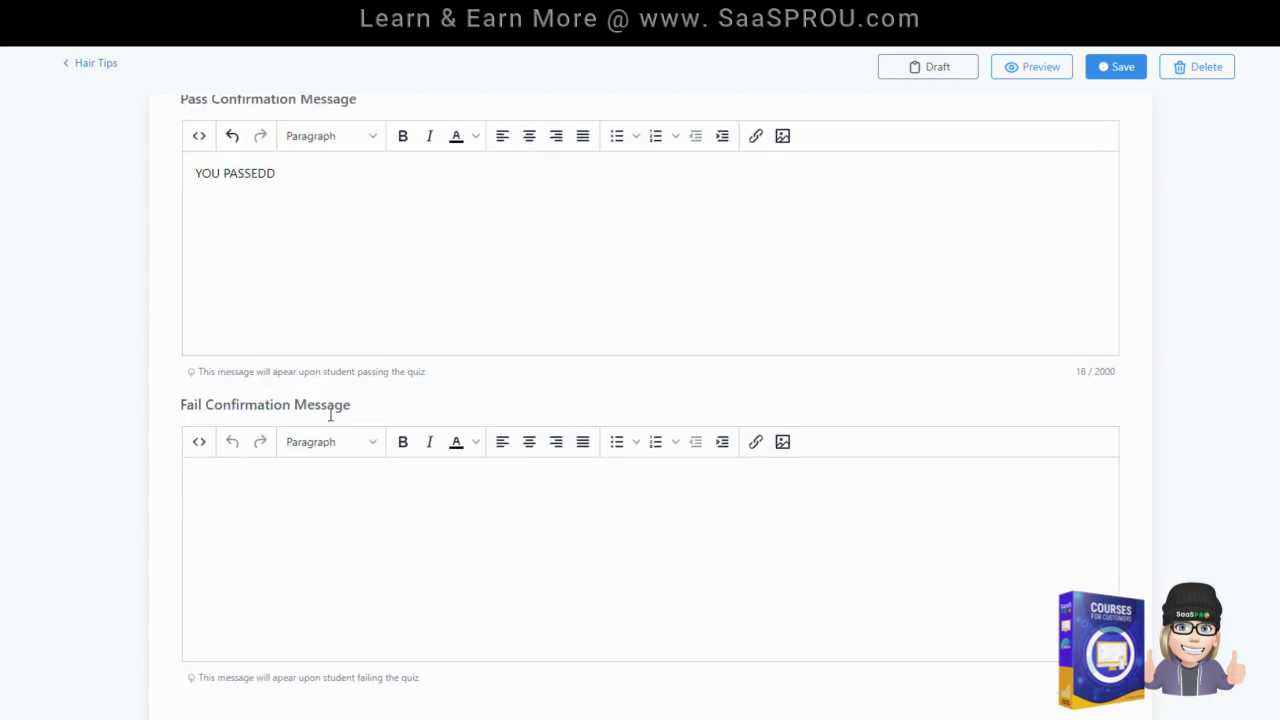
left_click(212, 474)
scroll(310, 508, "down", 1)
scroll(314, 517, "up", 3)
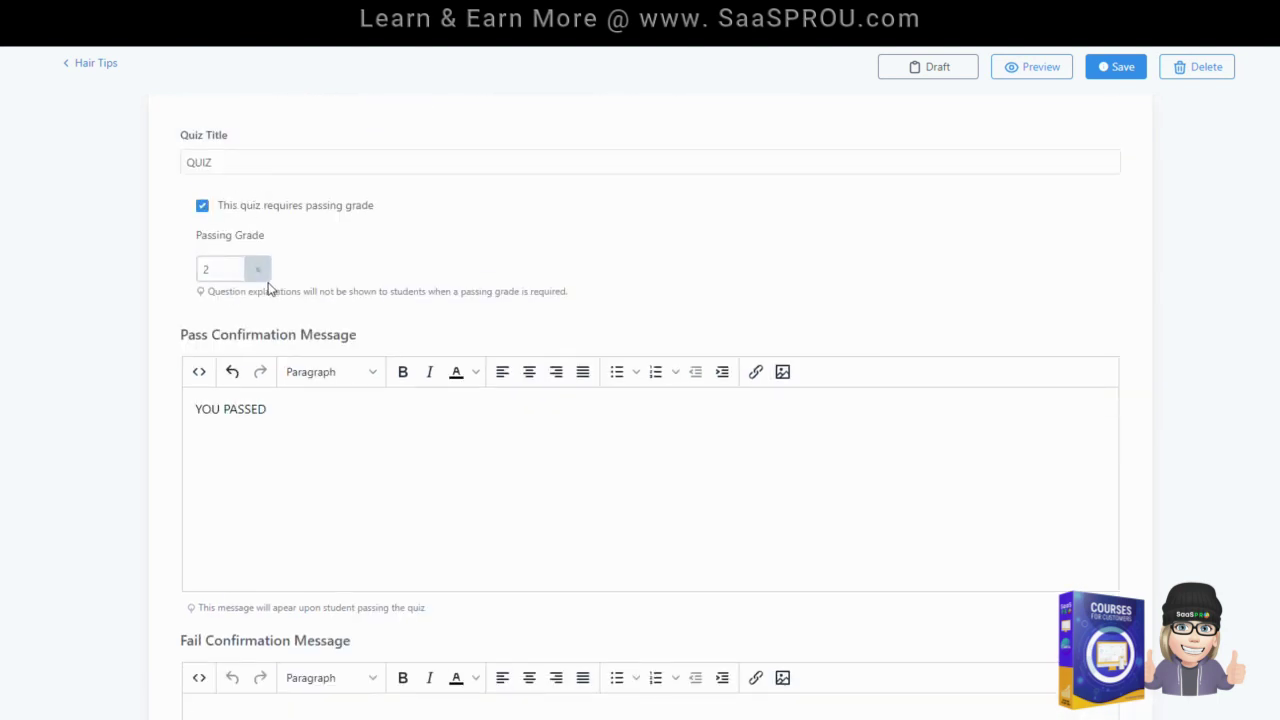
Set the passing grade to 80%
double_click(210, 270)
type("80")
left_click(620, 288)
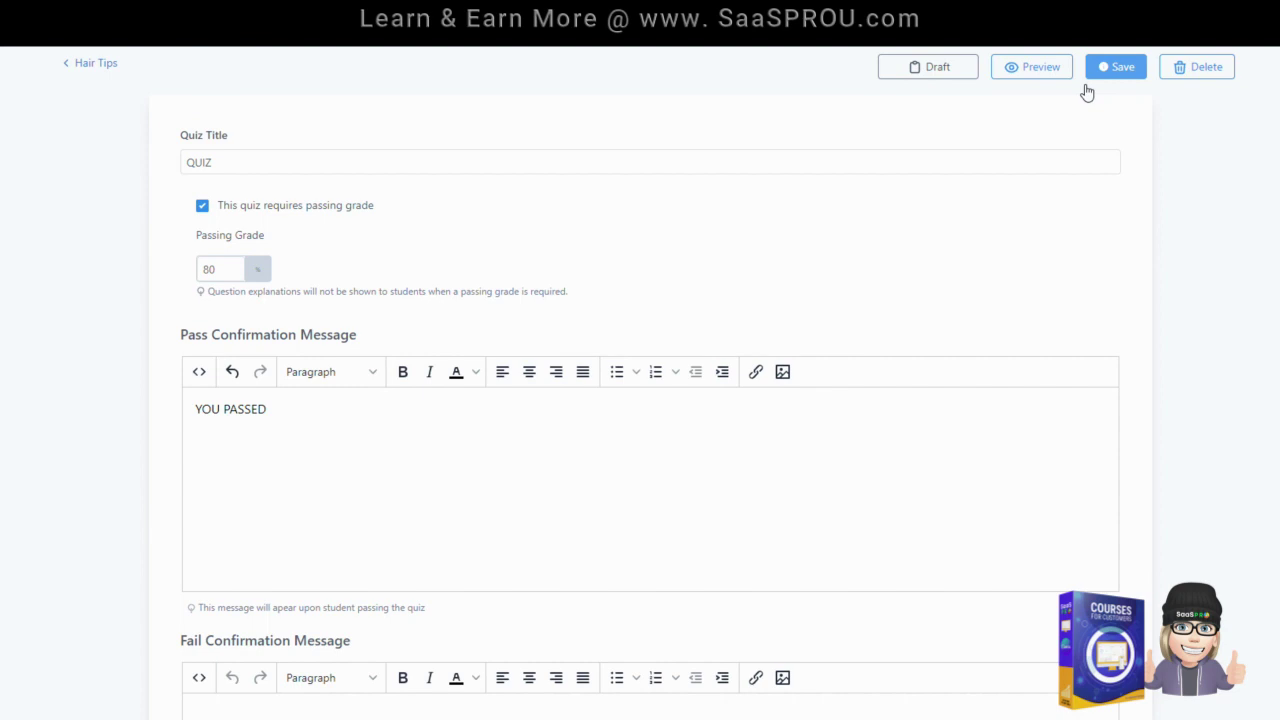
scroll(388, 519, "down", 1)
scroll(388, 519, "down", 1)
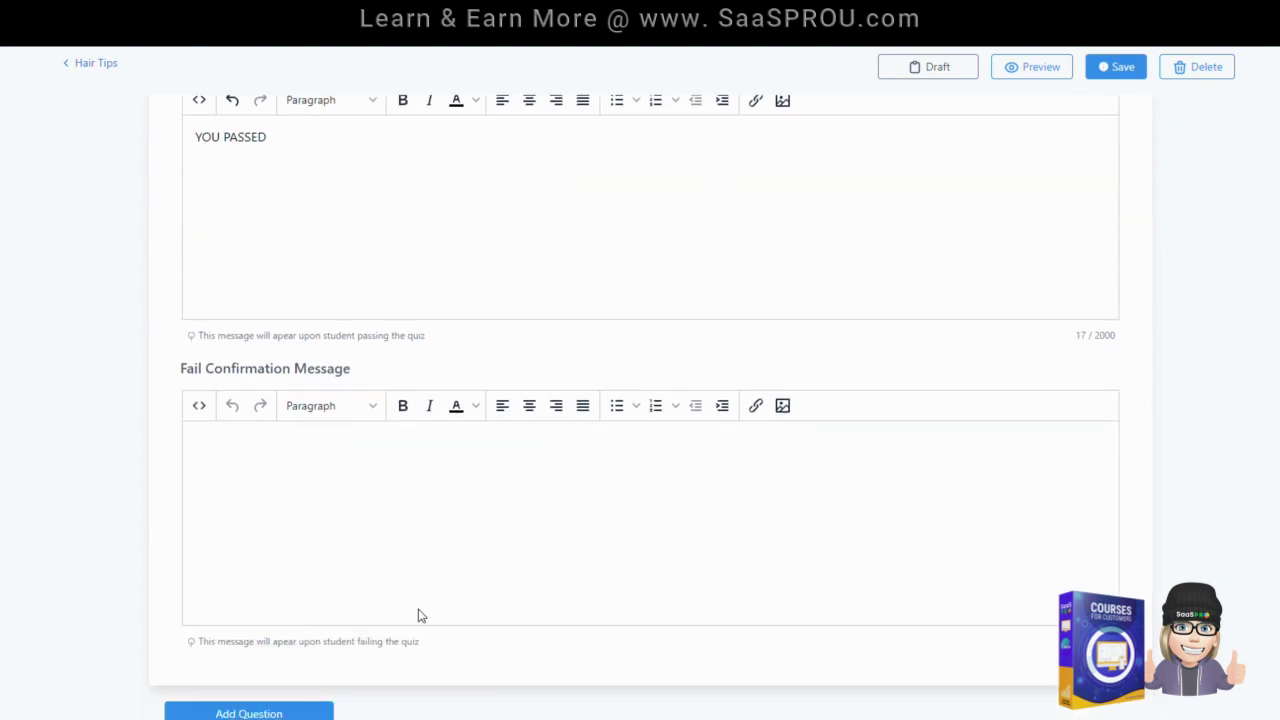
scroll(418, 615, "up", 2)
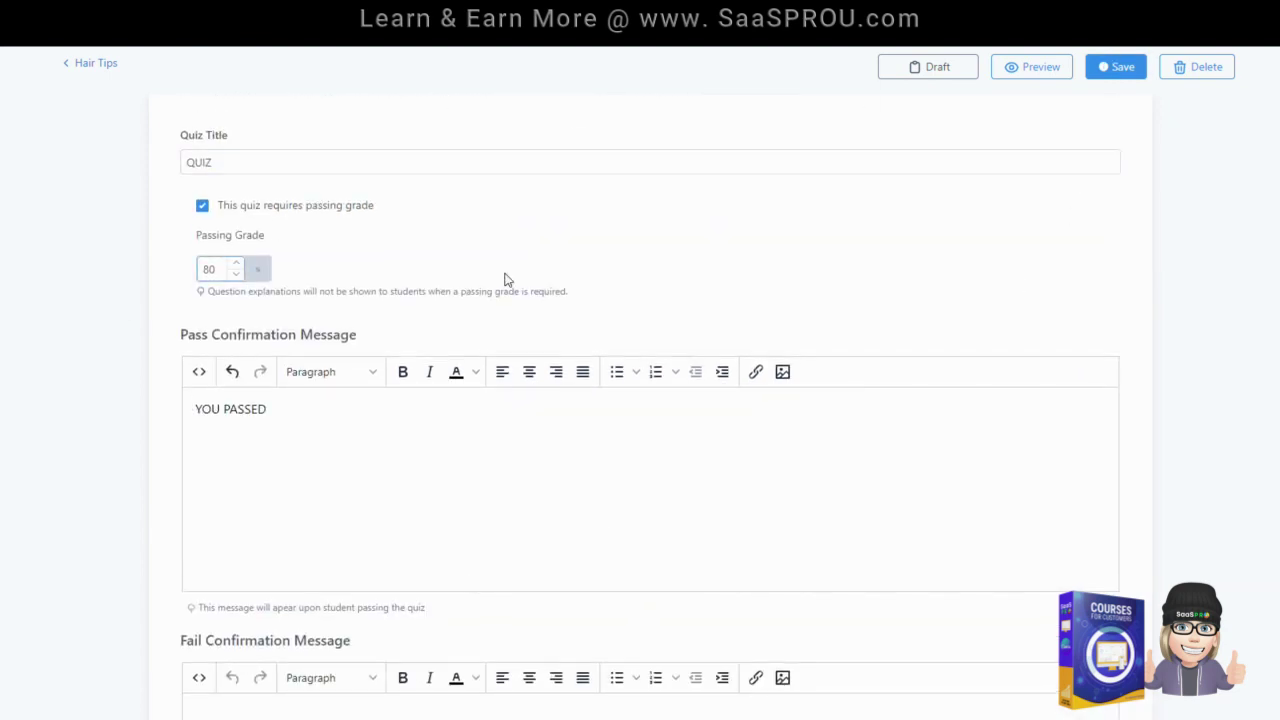
scroll(1110, 76, "down", 2)
Save the quiz settings, check the Start Quiz page in preview, then add Question #1
left_click(1116, 68)
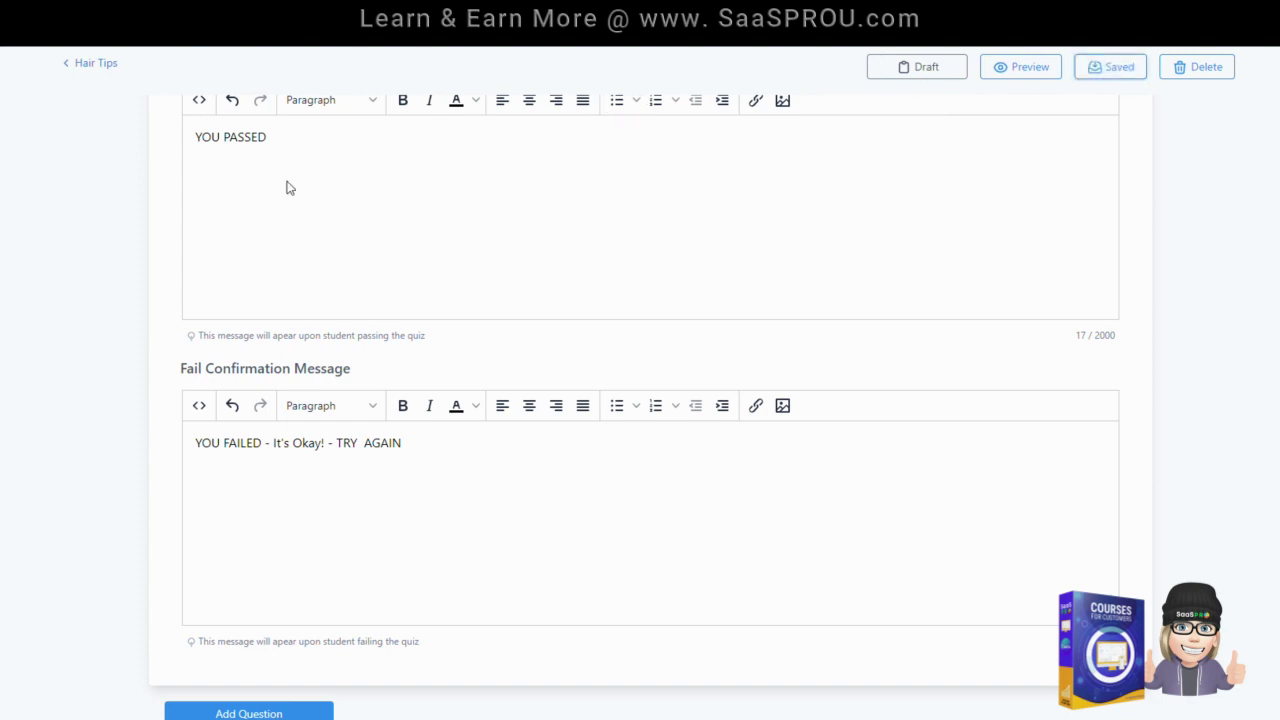
scroll(286, 188, "up", 2)
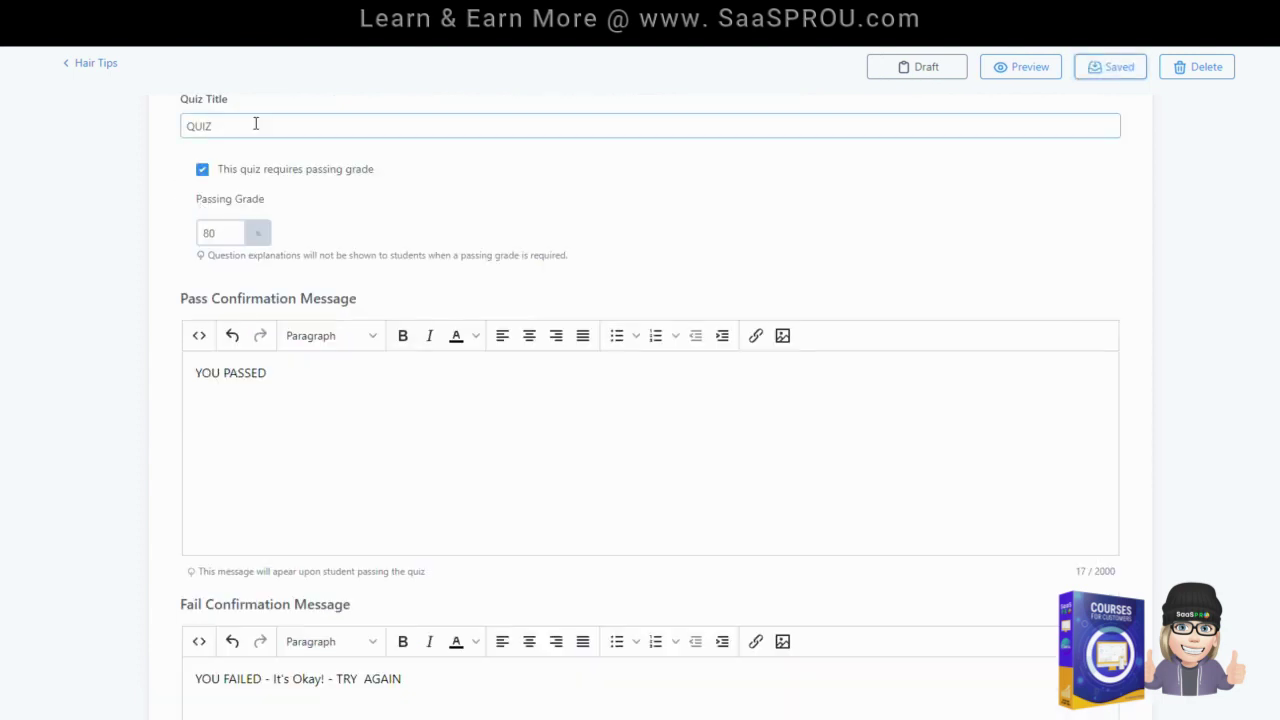
left_click(1029, 78)
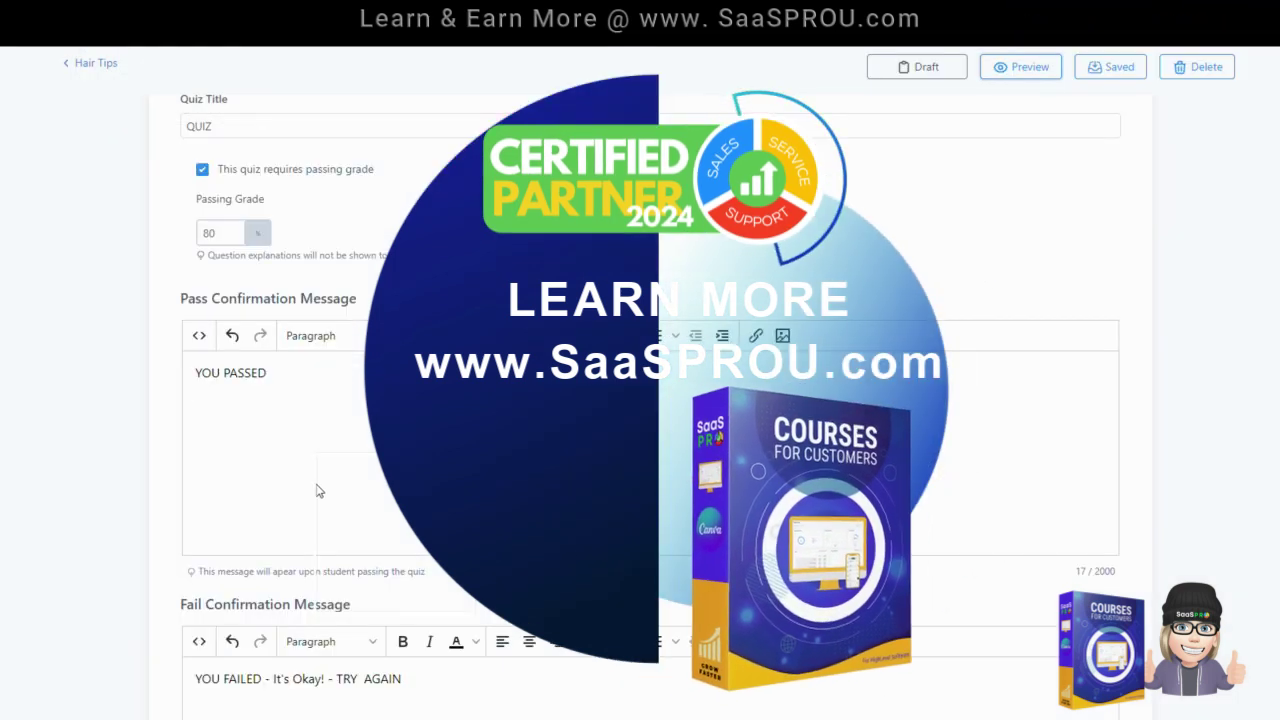
scroll(317, 491, "down", 4)
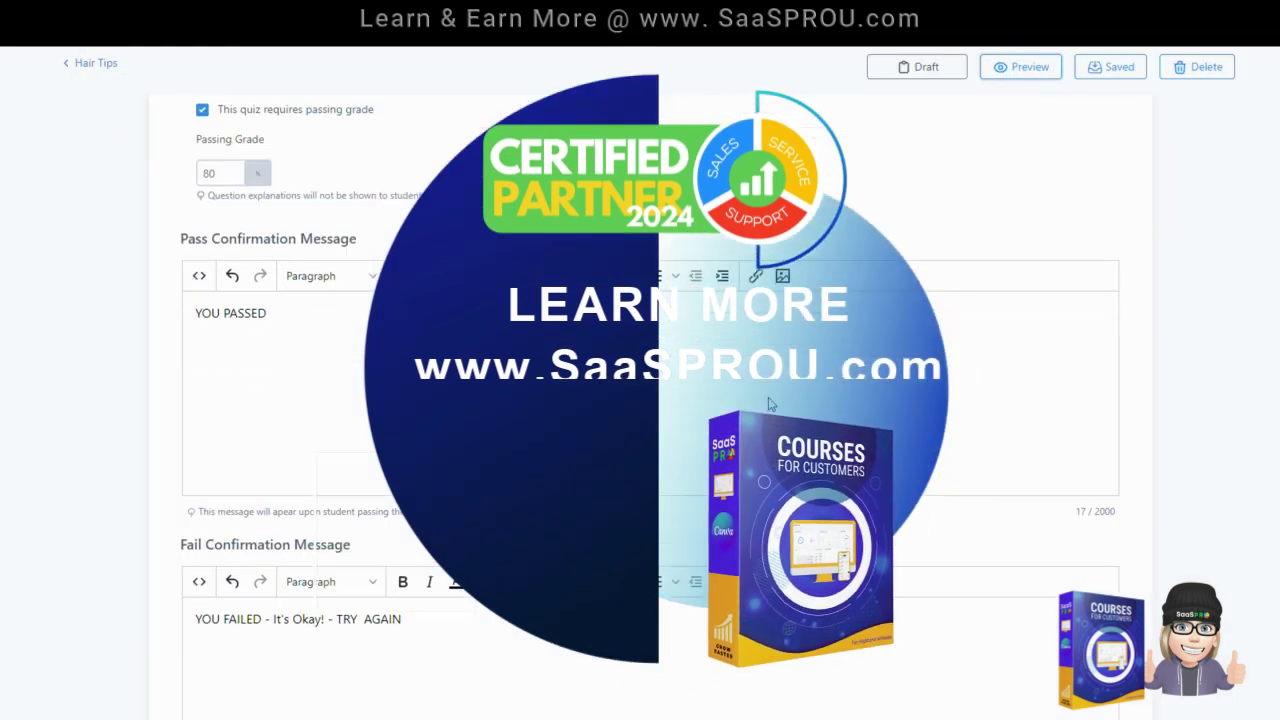
left_click(258, 714)
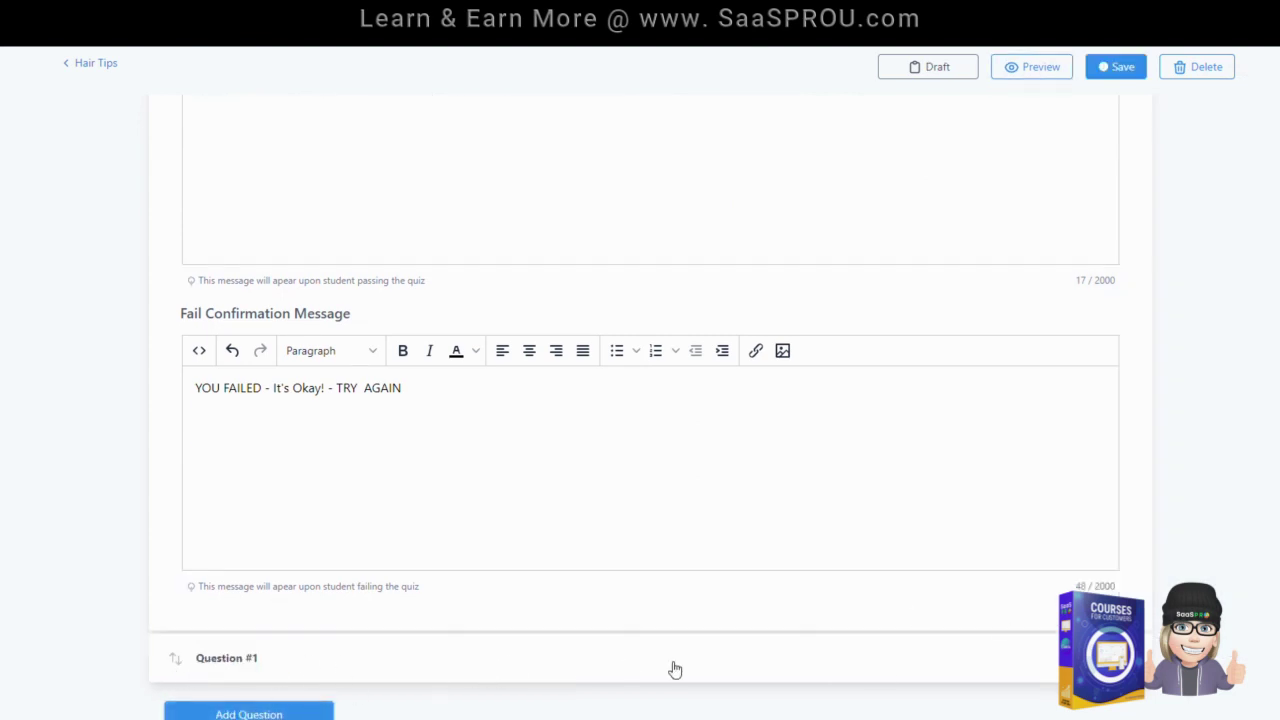
Expand Question #1 and switch its type to Multiple Choice, then back to Single Choice
left_click(229, 666)
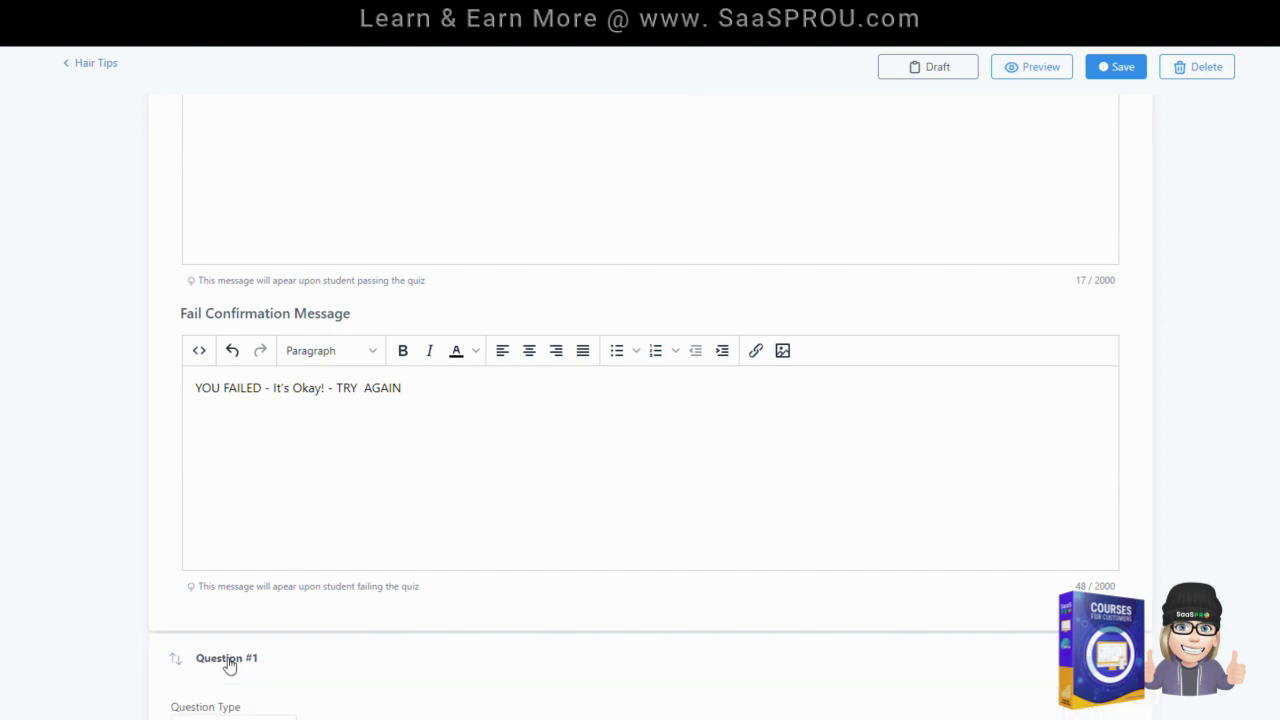
scroll(409, 431, "down", 4)
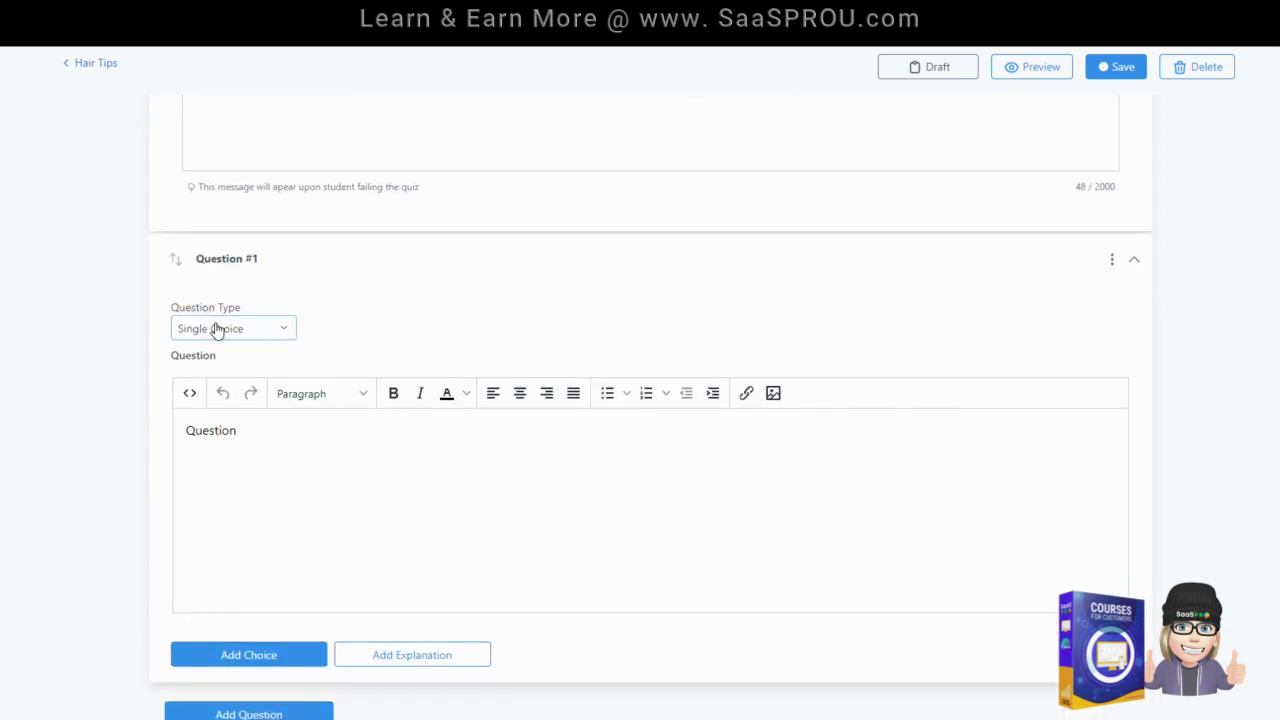
left_click(223, 327)
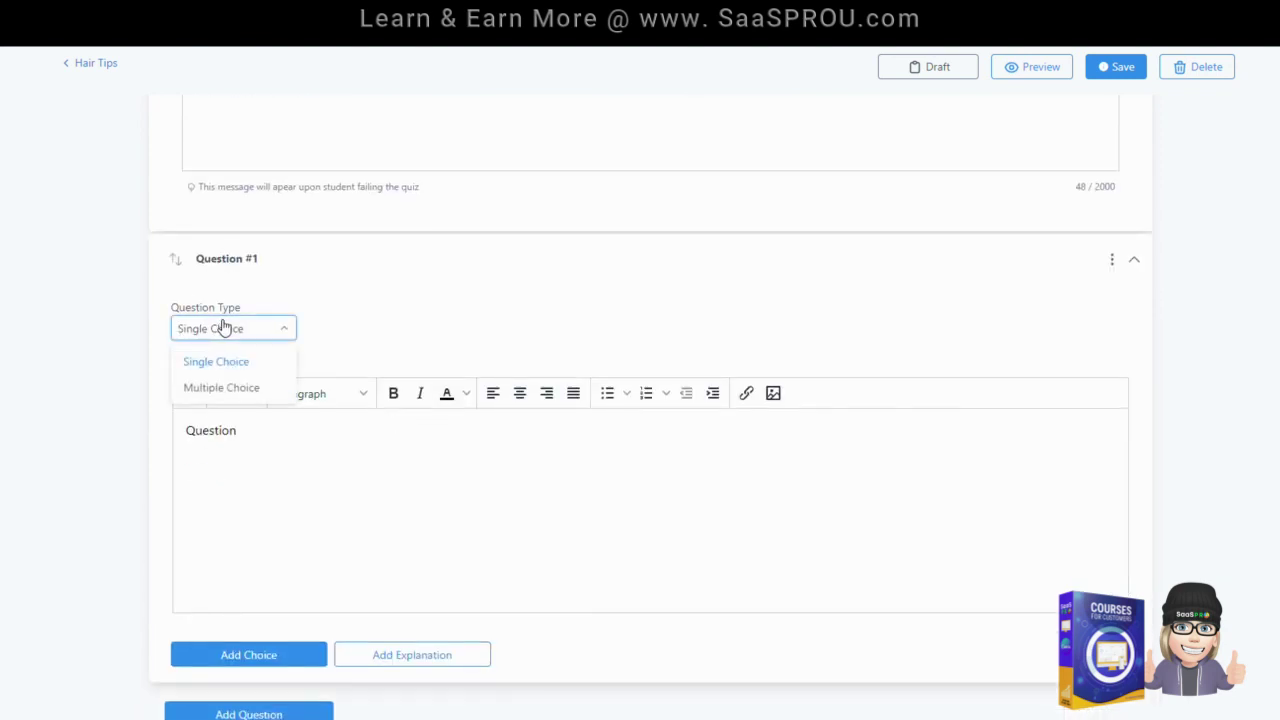
left_click(221, 388)
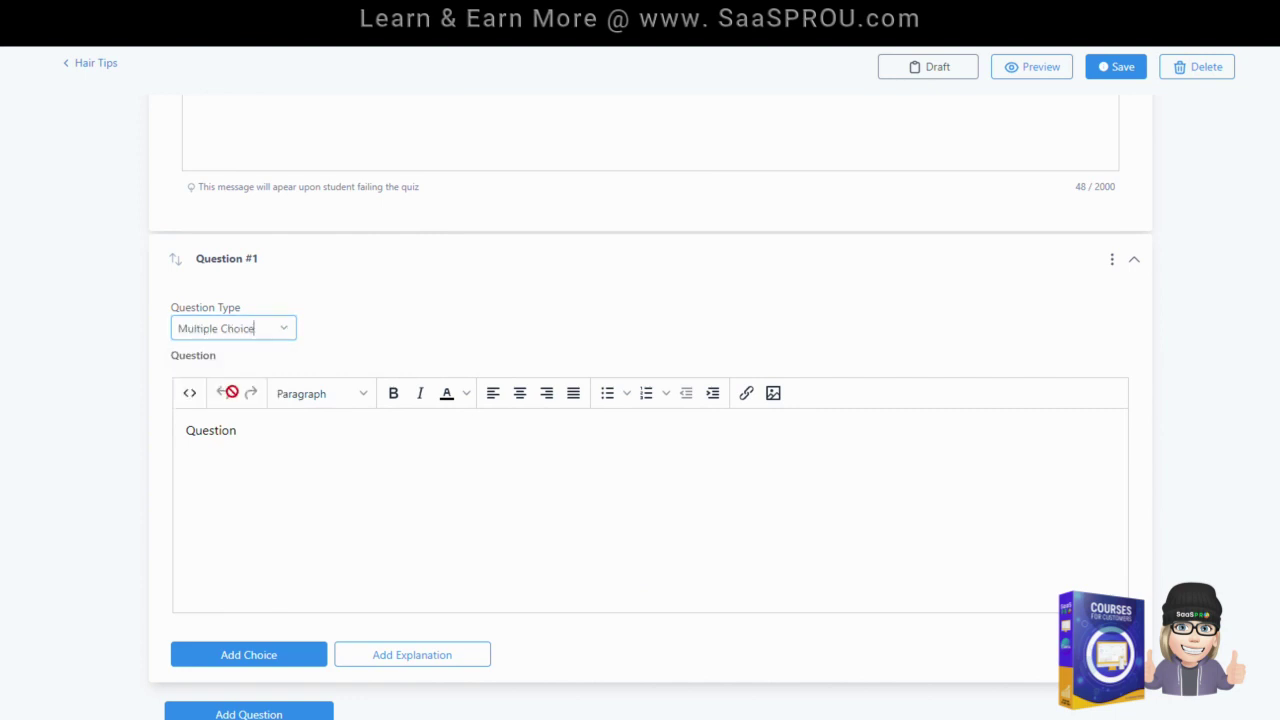
left_click(269, 334)
left_click(229, 362)
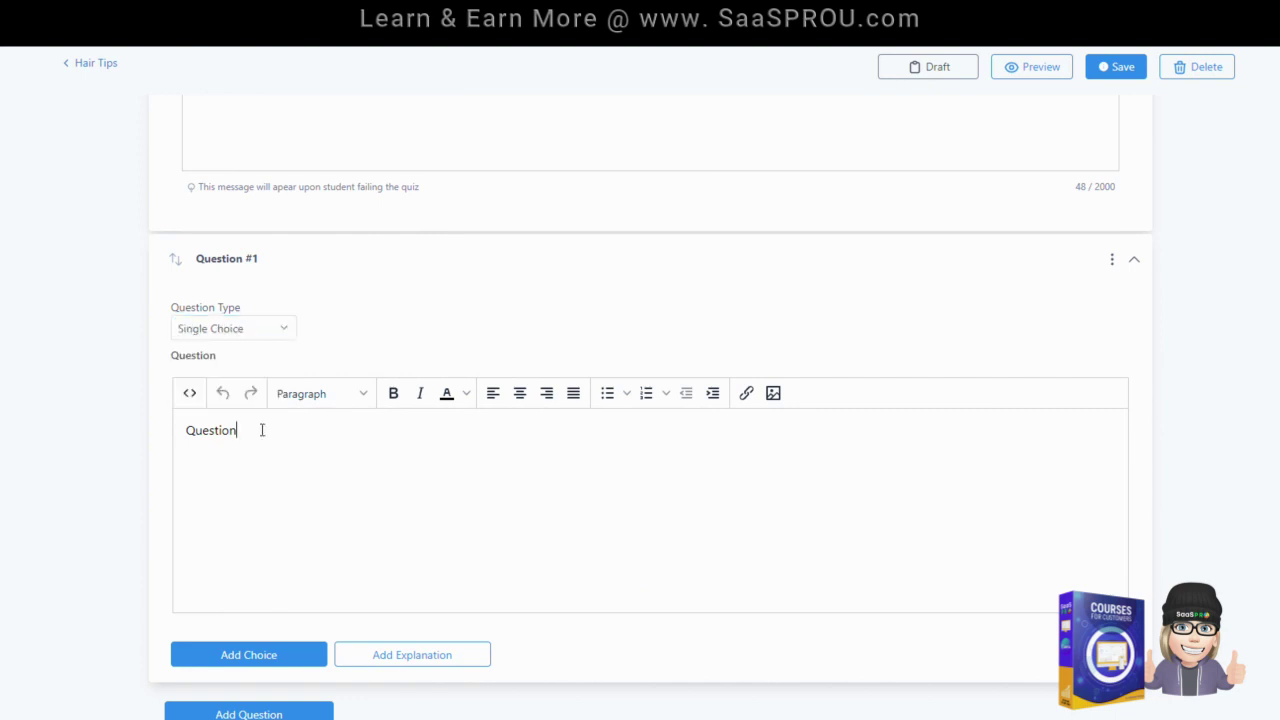
Enter the question 'Do you prefer short hair or long hair', fixing typos and capitalising it
type("do you li")
type("efer short h")
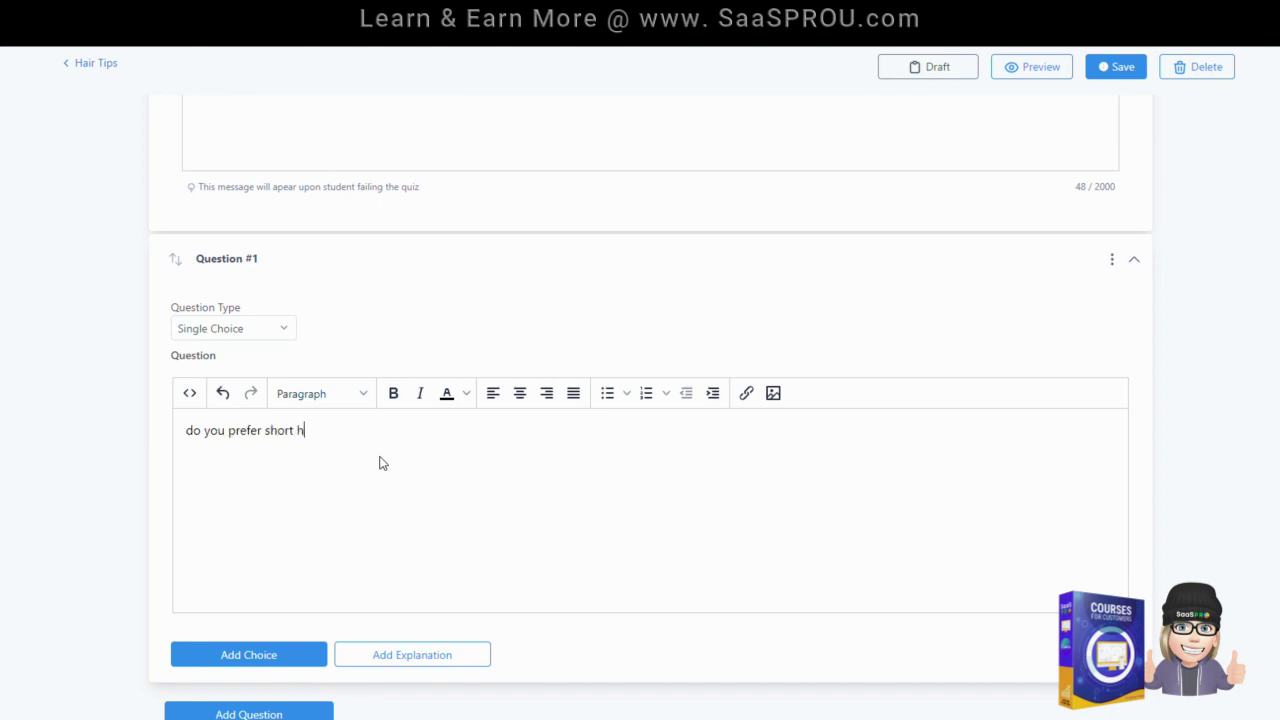
type("ong hair")
left_click(322, 430)
key("BackSpace")
key("BackSpace")
left_click(195, 437)
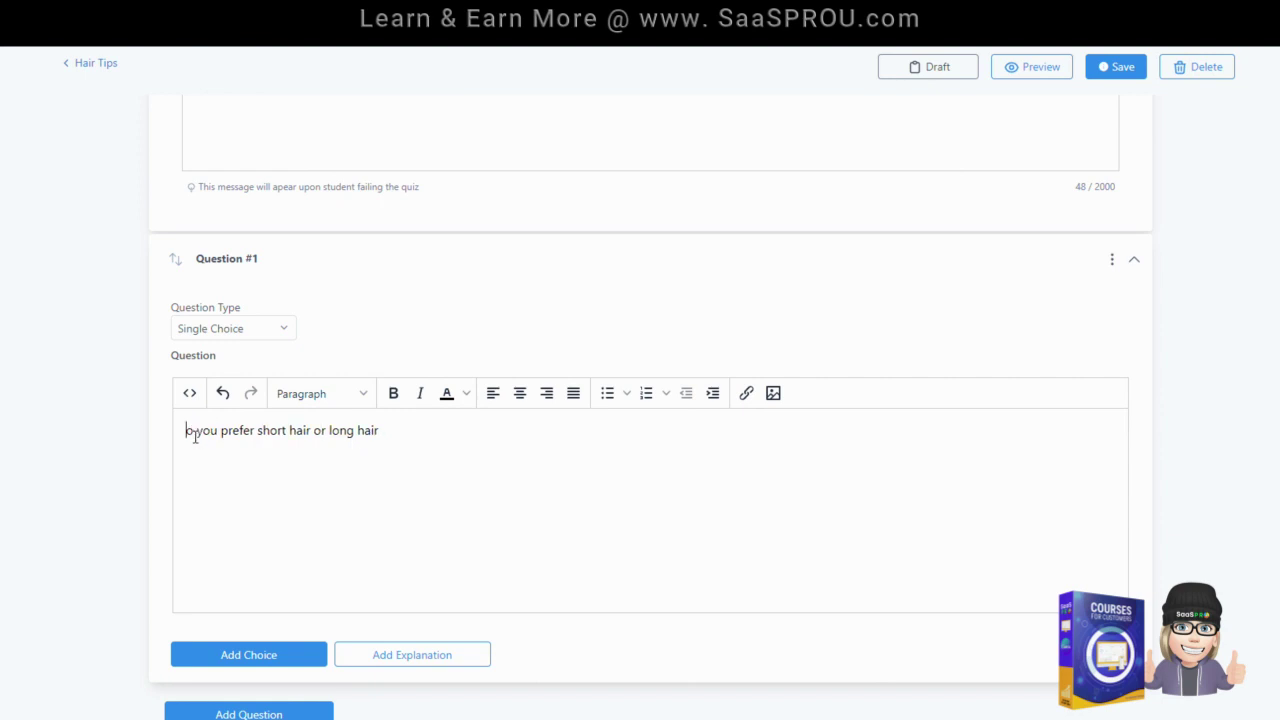
key("Delete")
type("D")
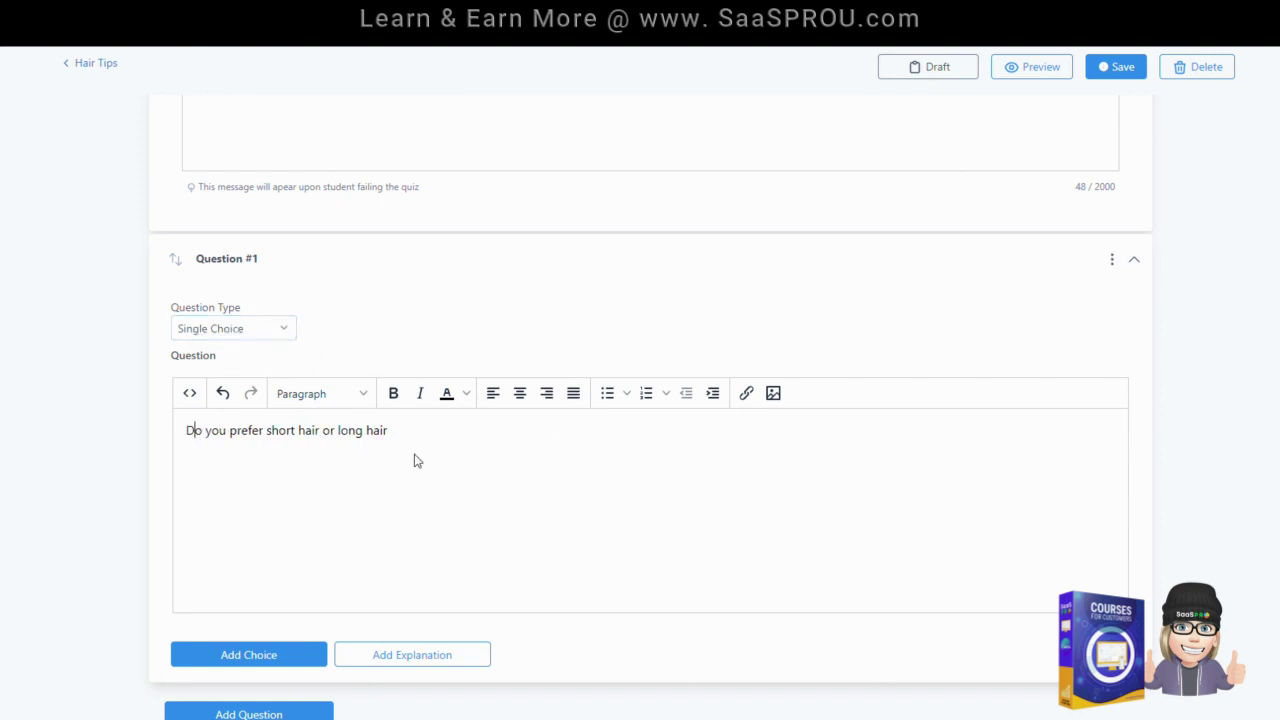
Add the first two answer choices, short hair and long hair
left_click(294, 645)
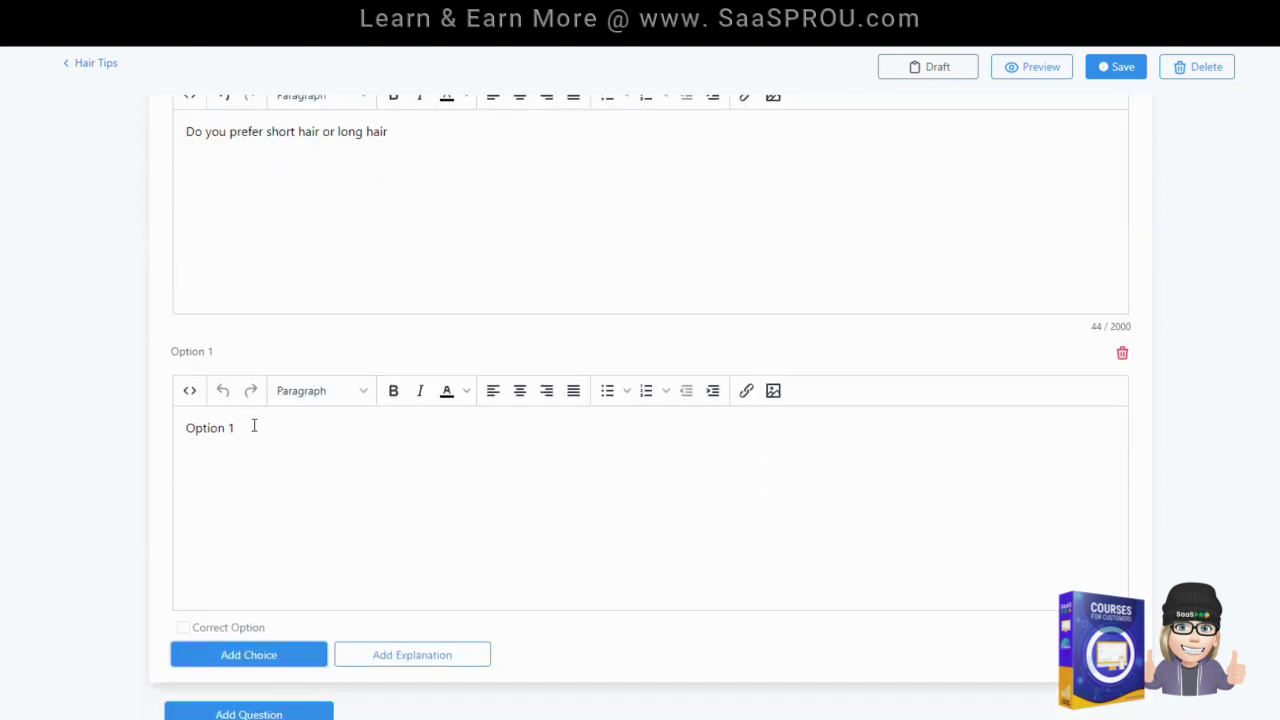
left_click_drag(254, 426, 158, 430)
type("sh")
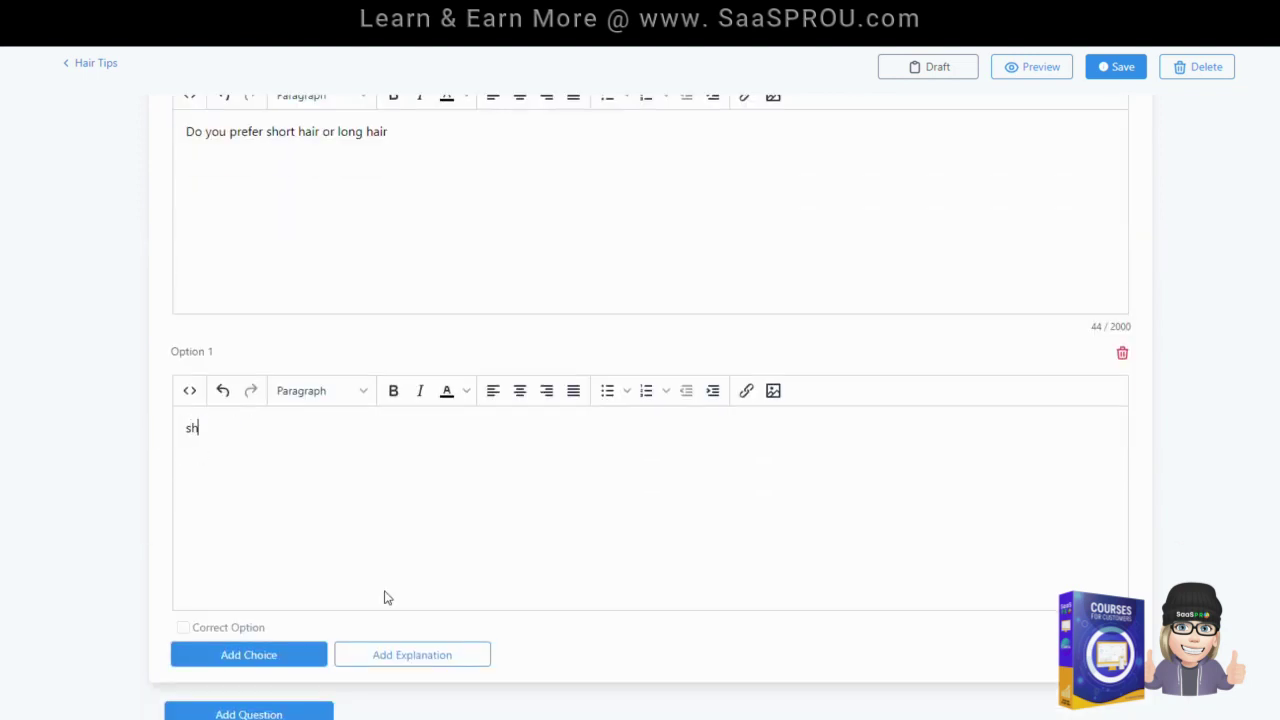
type("ort hair")
left_click(250, 654)
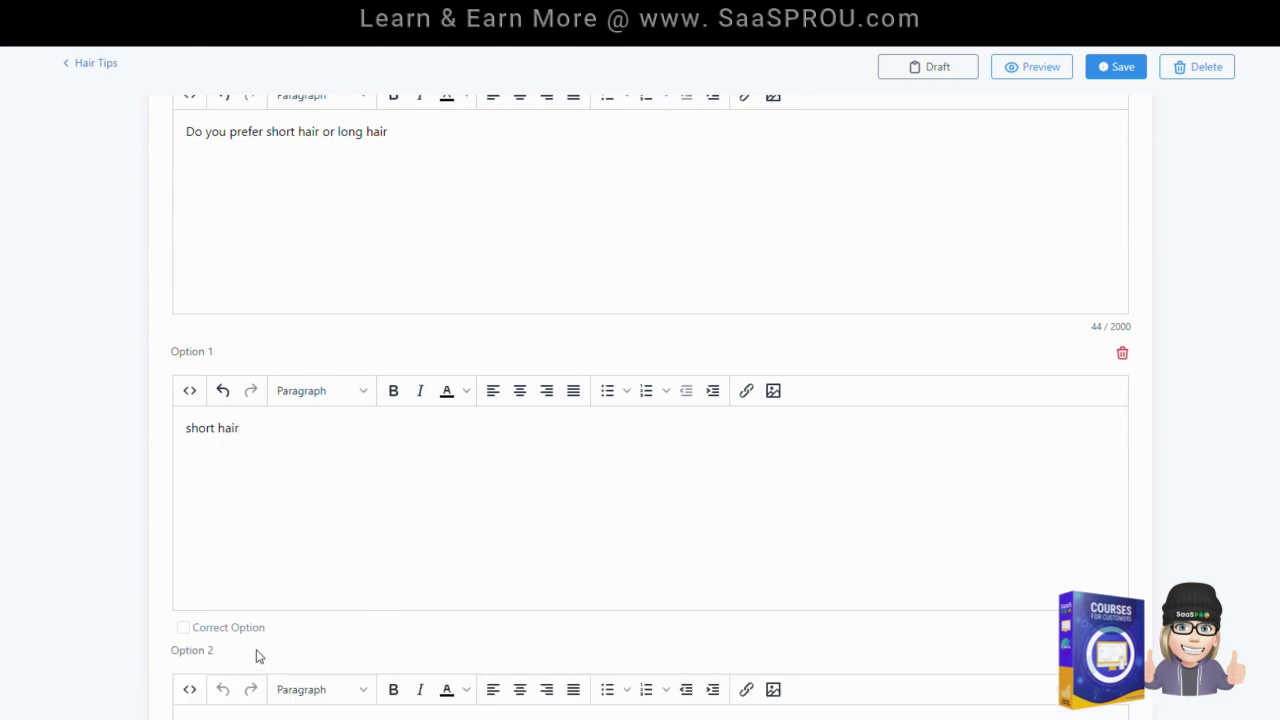
left_click_drag(257, 430, 170, 437)
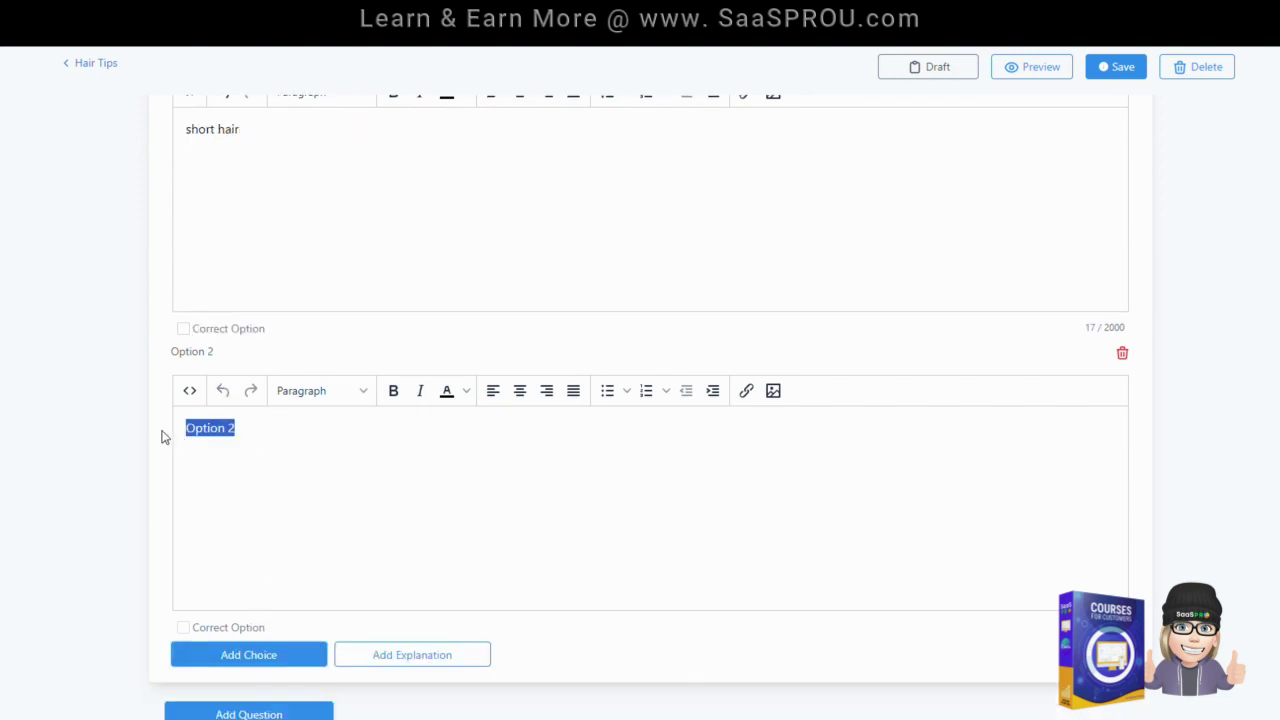
type("long hair")
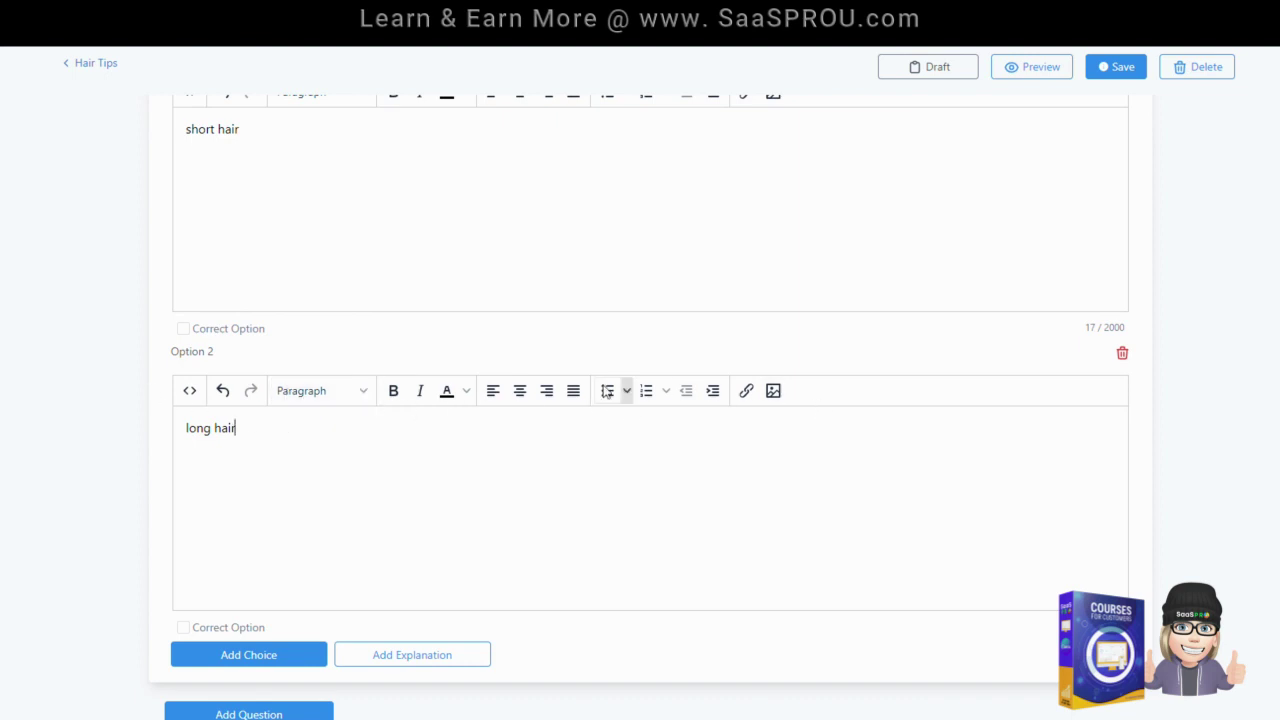
Add a third answer choice, both
scroll(386, 306, "up", 3)
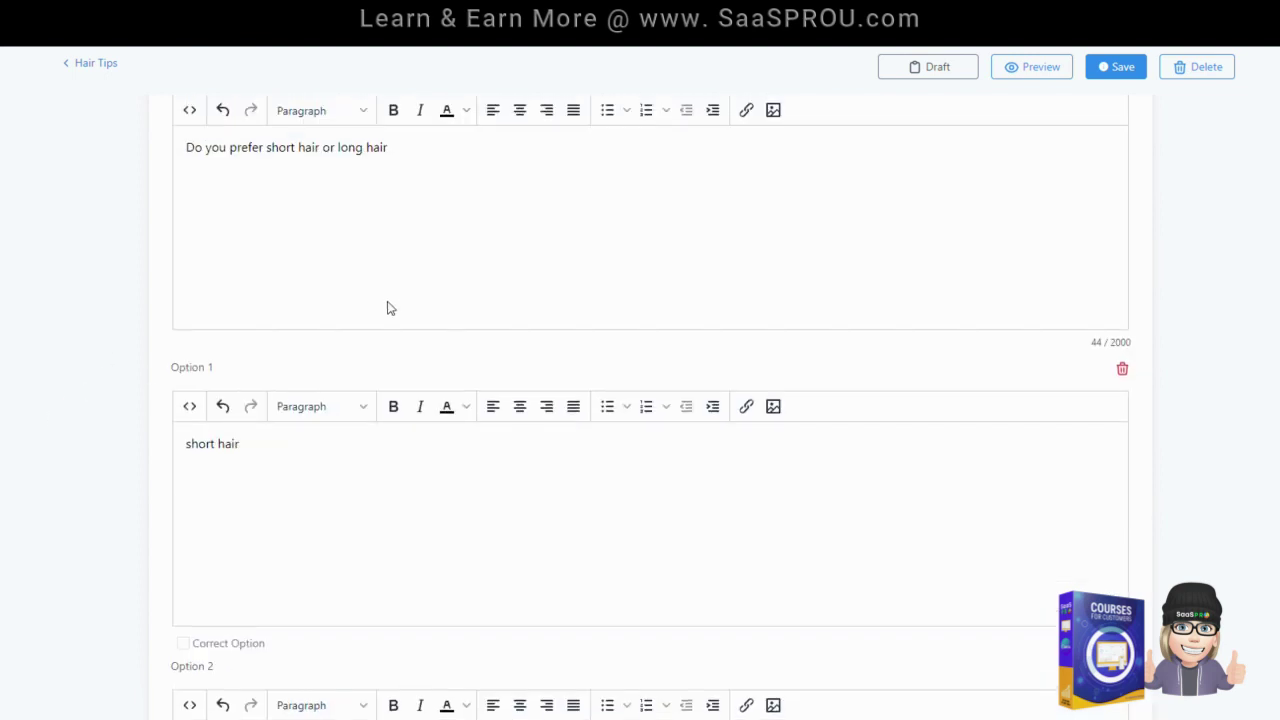
scroll(252, 340, "up", 2)
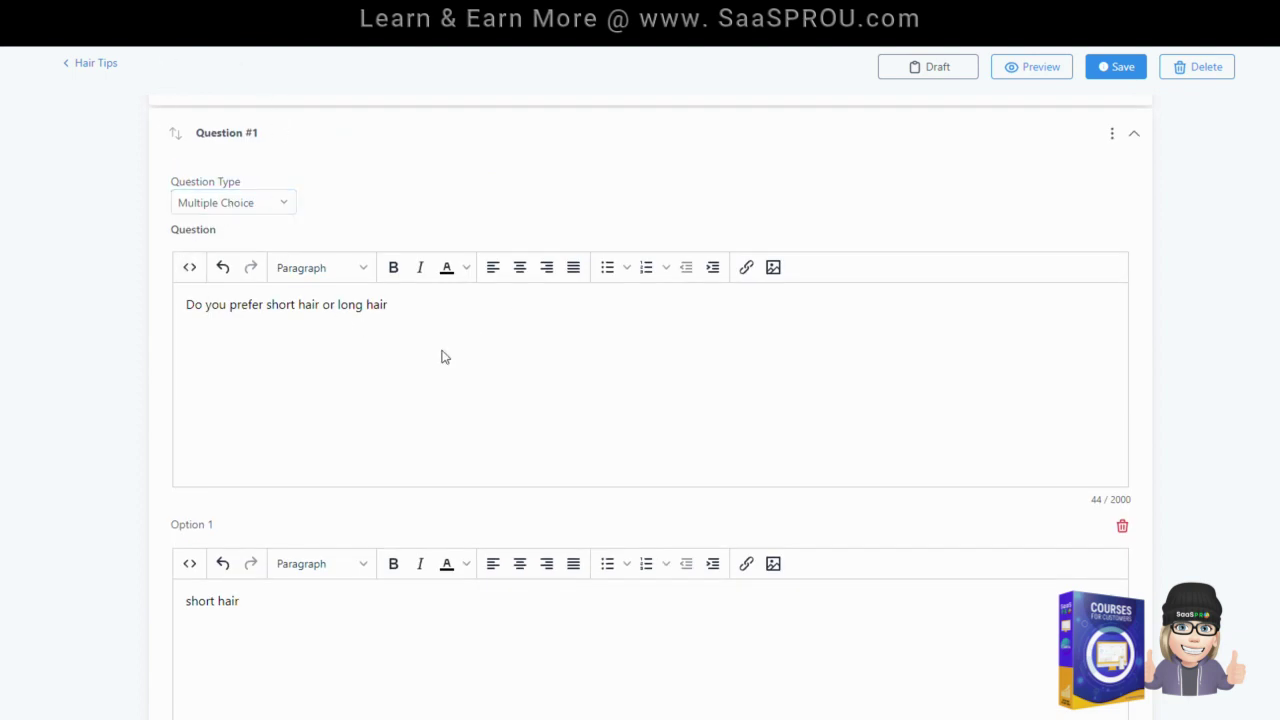
scroll(245, 626, "down", 1)
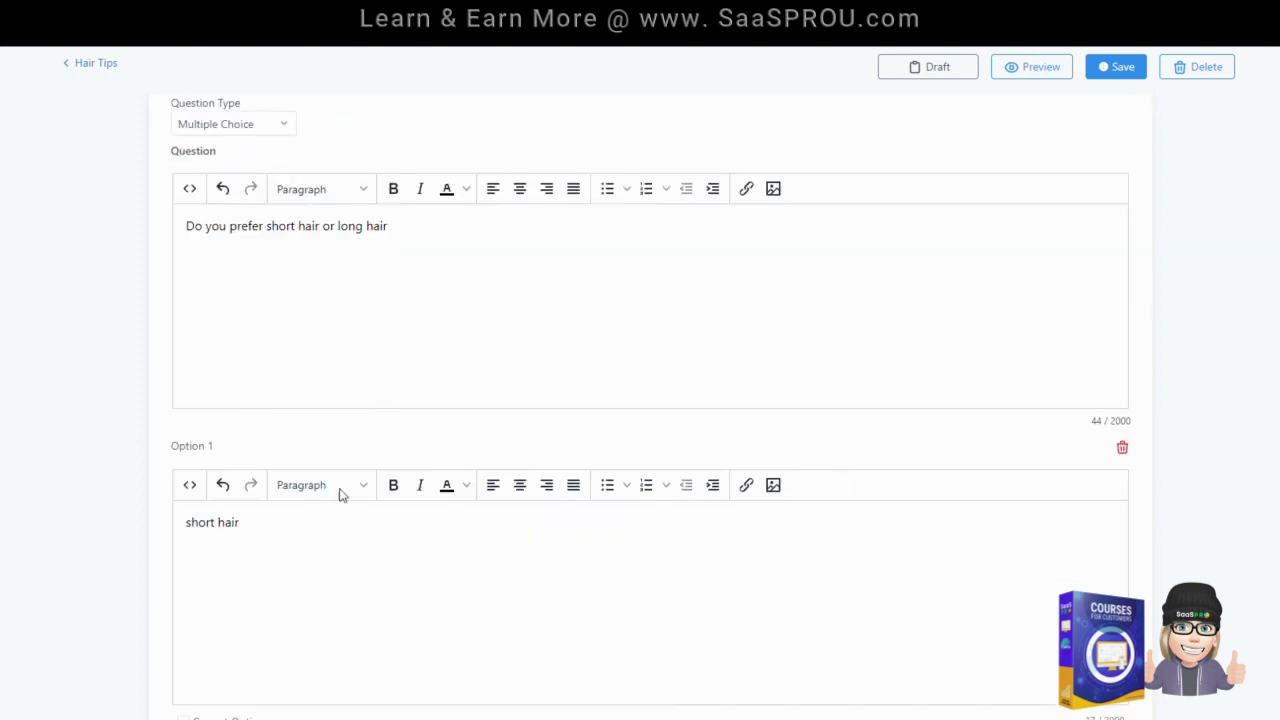
scroll(300, 608, "down", 2)
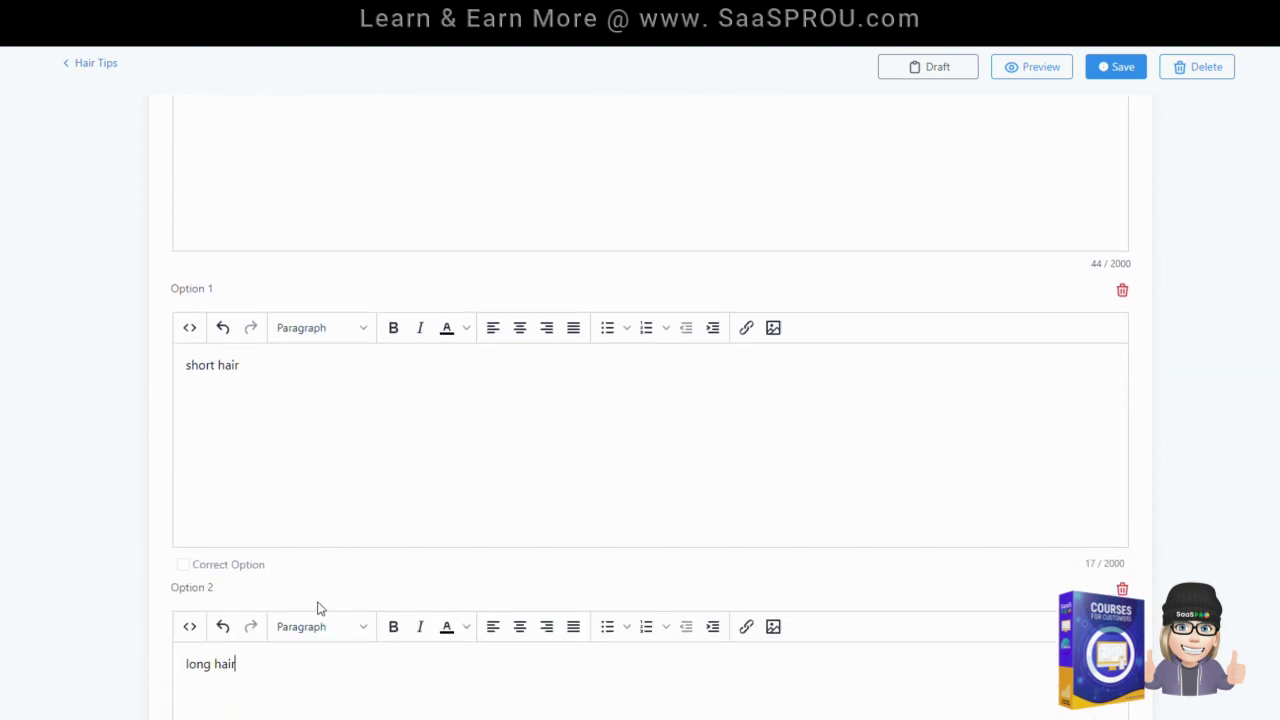
scroll(269, 531, "down", 3)
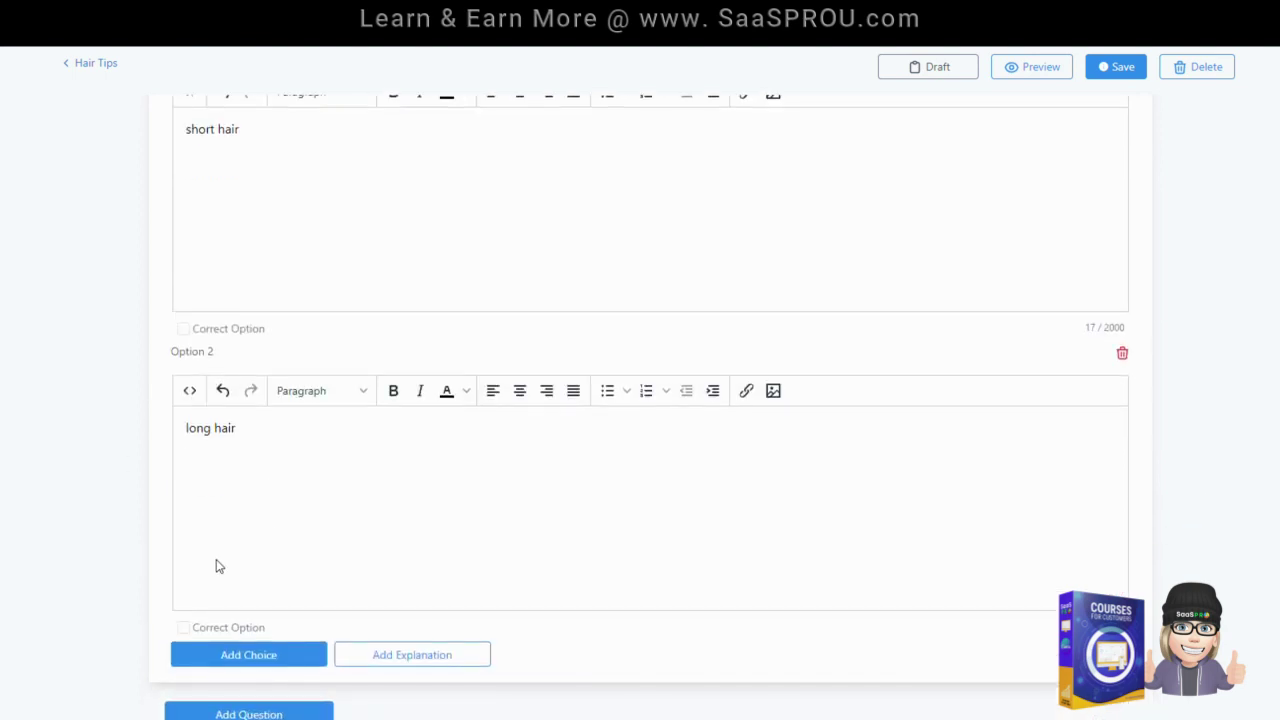
left_click(251, 656)
left_click_drag(247, 428, 133, 431)
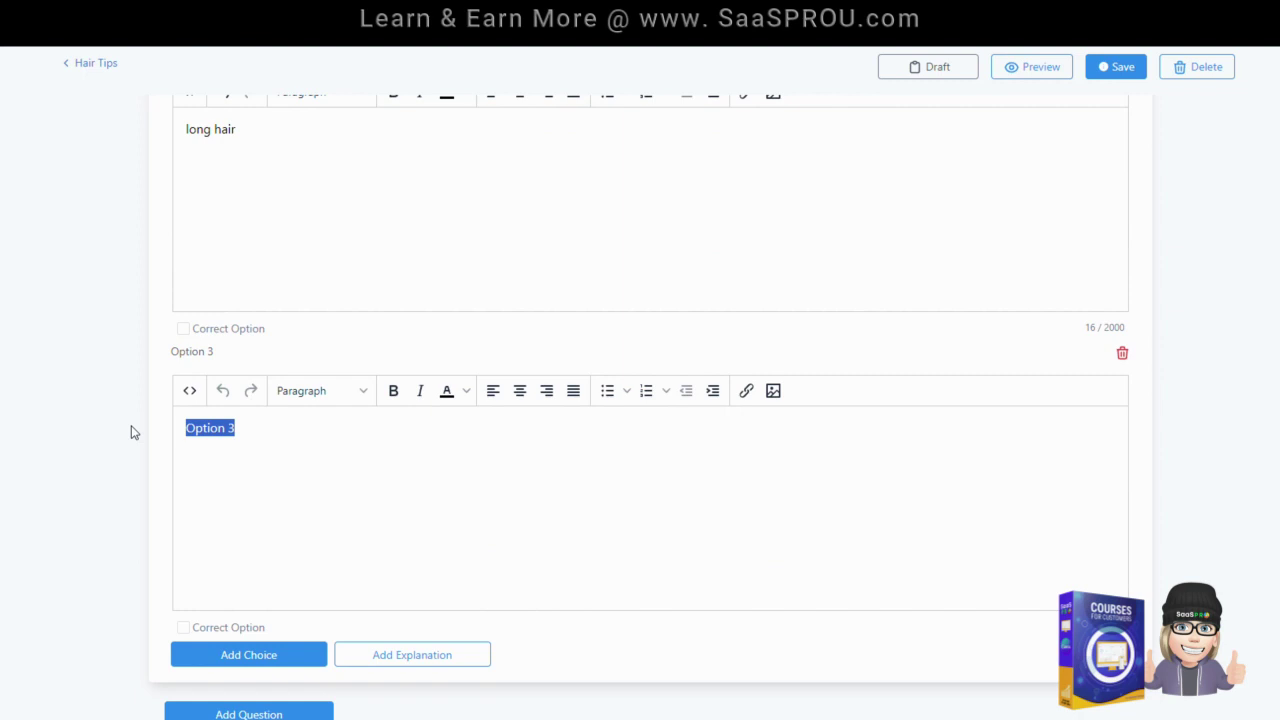
type("both")
Add an explanation to the hair question
scroll(437, 283, "up", 15)
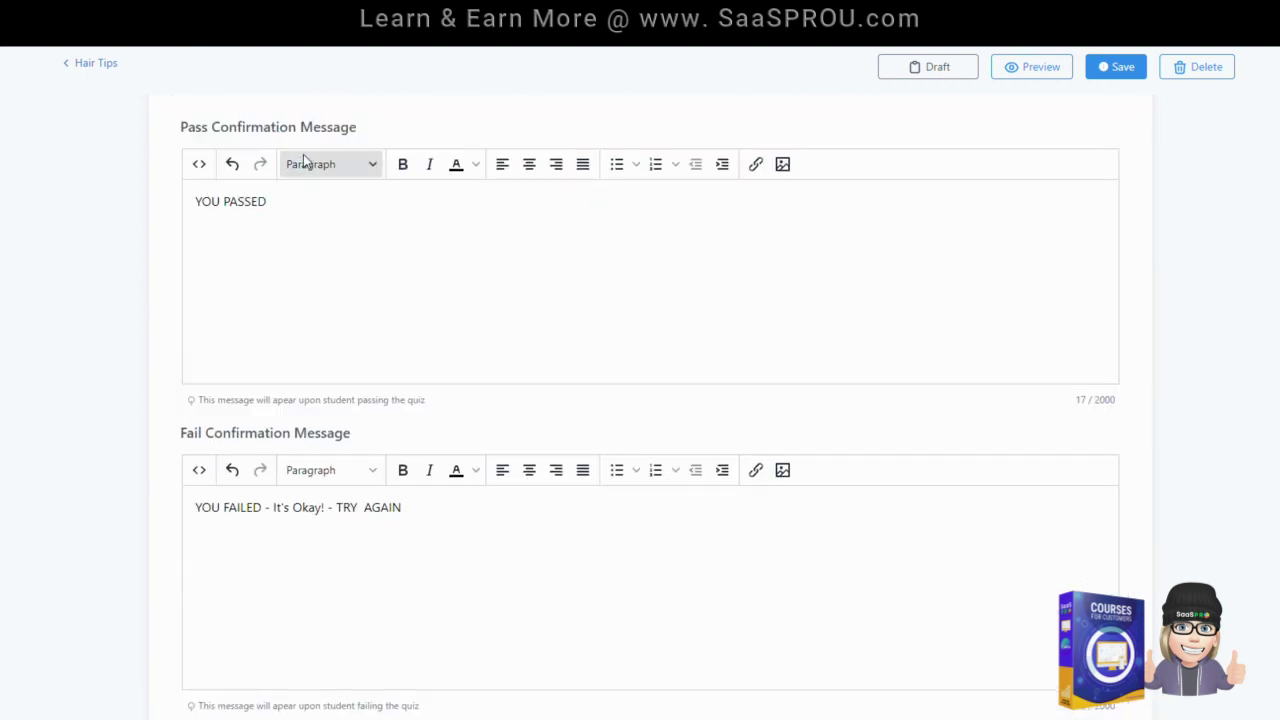
scroll(400, 626, "down", 15)
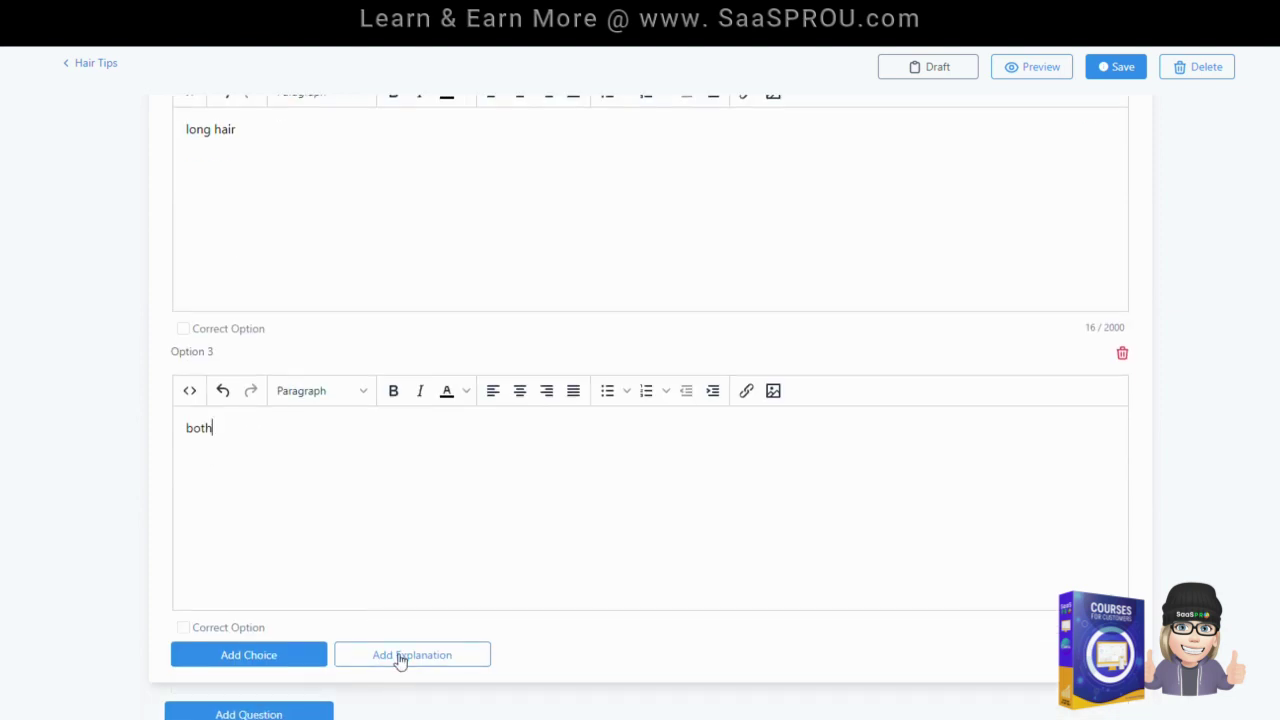
left_click(397, 660)
scroll(297, 646, "down", 3)
Begin the explanation with 'Gre' and save the quiz
left_click(212, 430)
type("Great!")
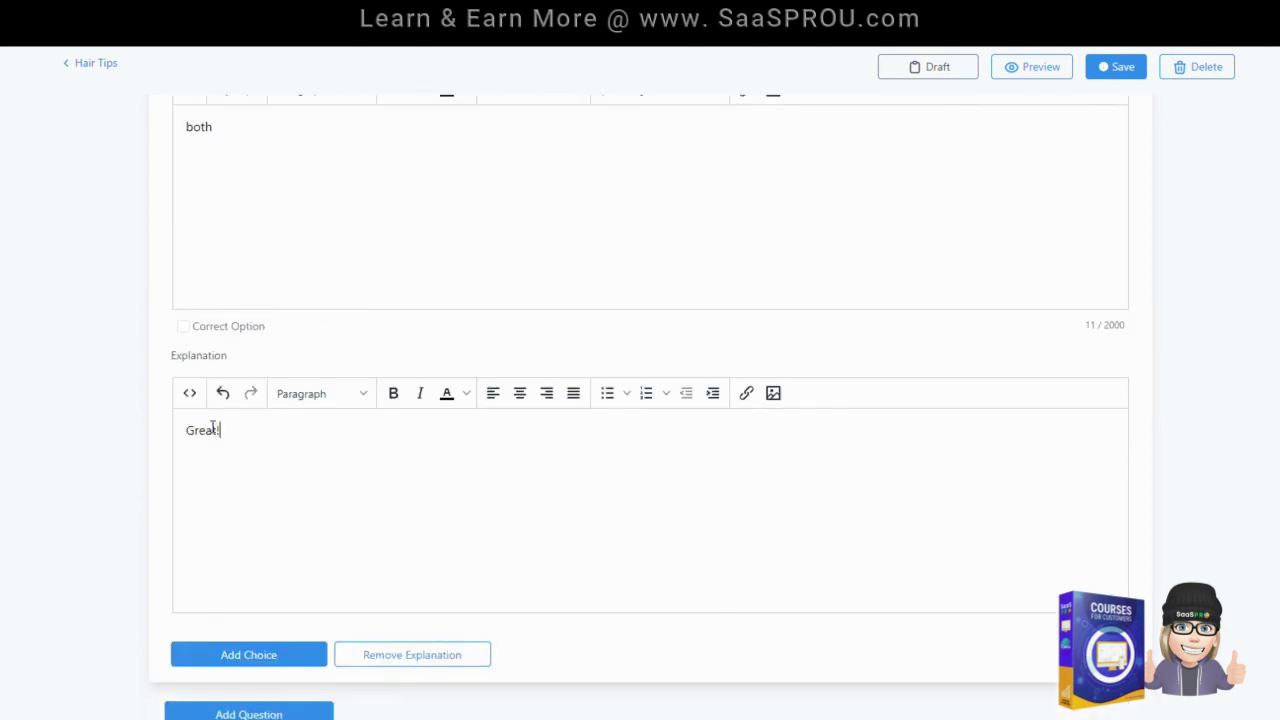
scroll(323, 537, "up", 15)
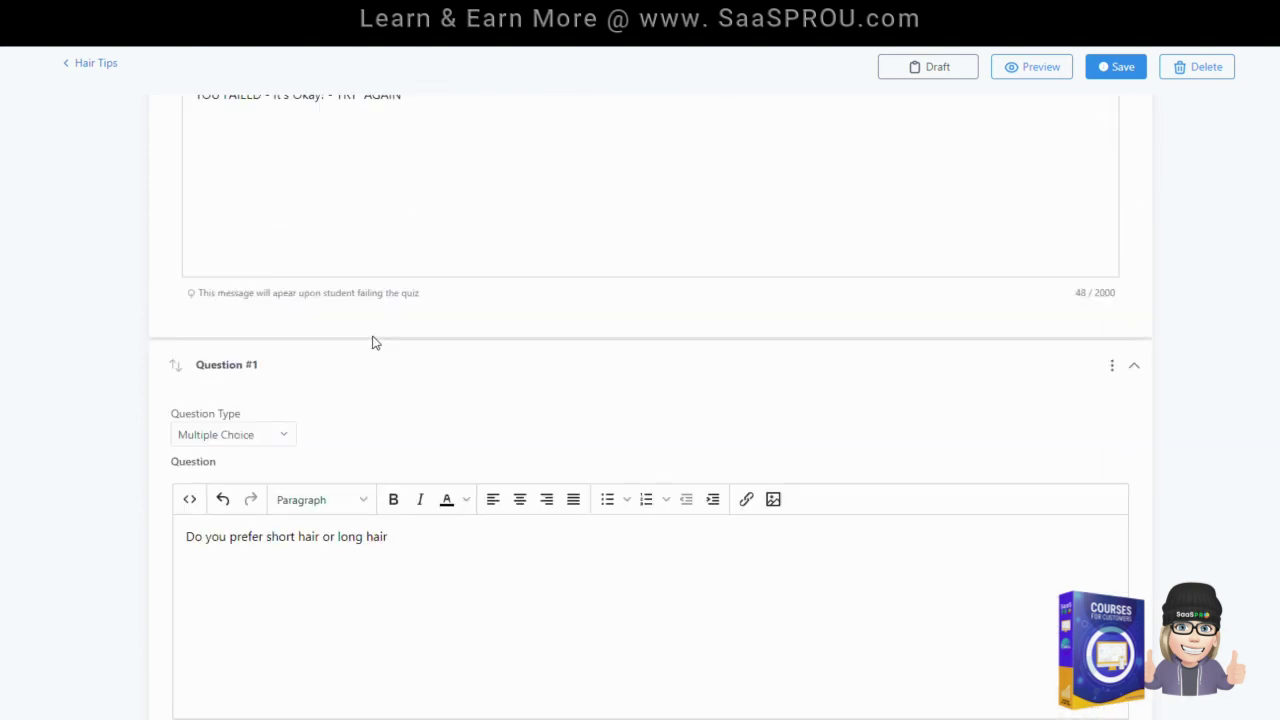
scroll(267, 546, "up", 5)
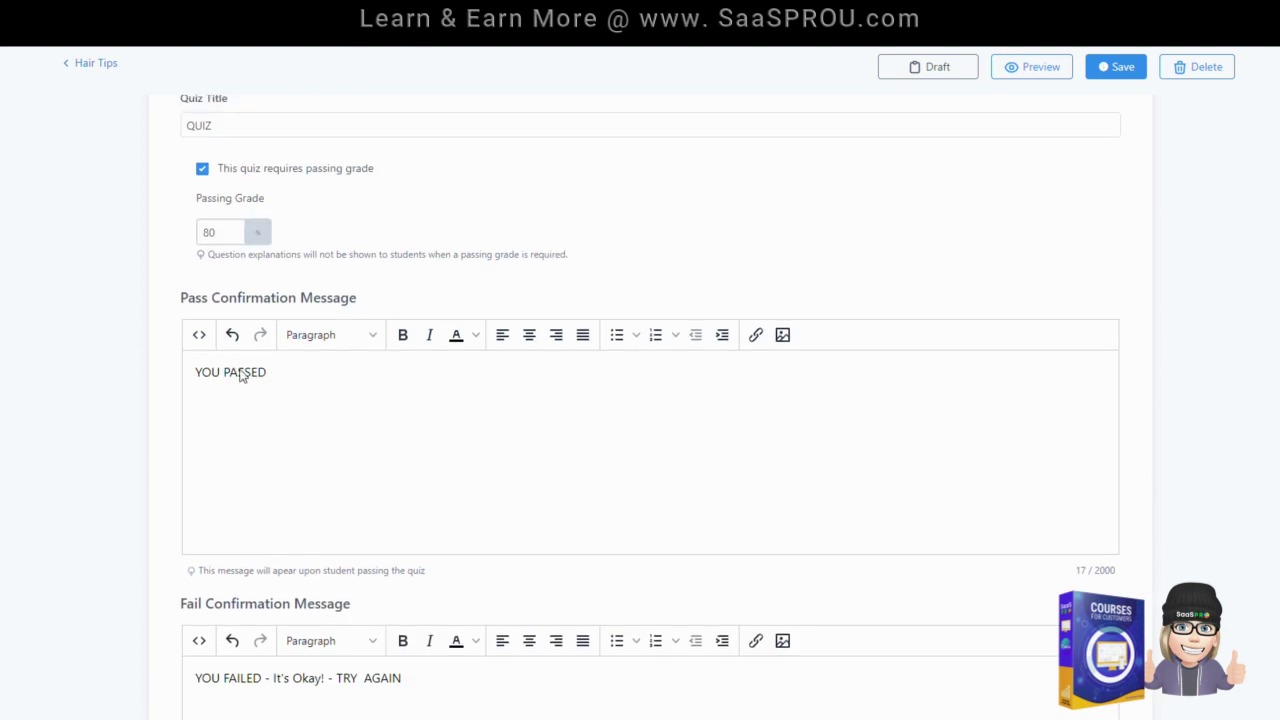
left_click(1120, 70)
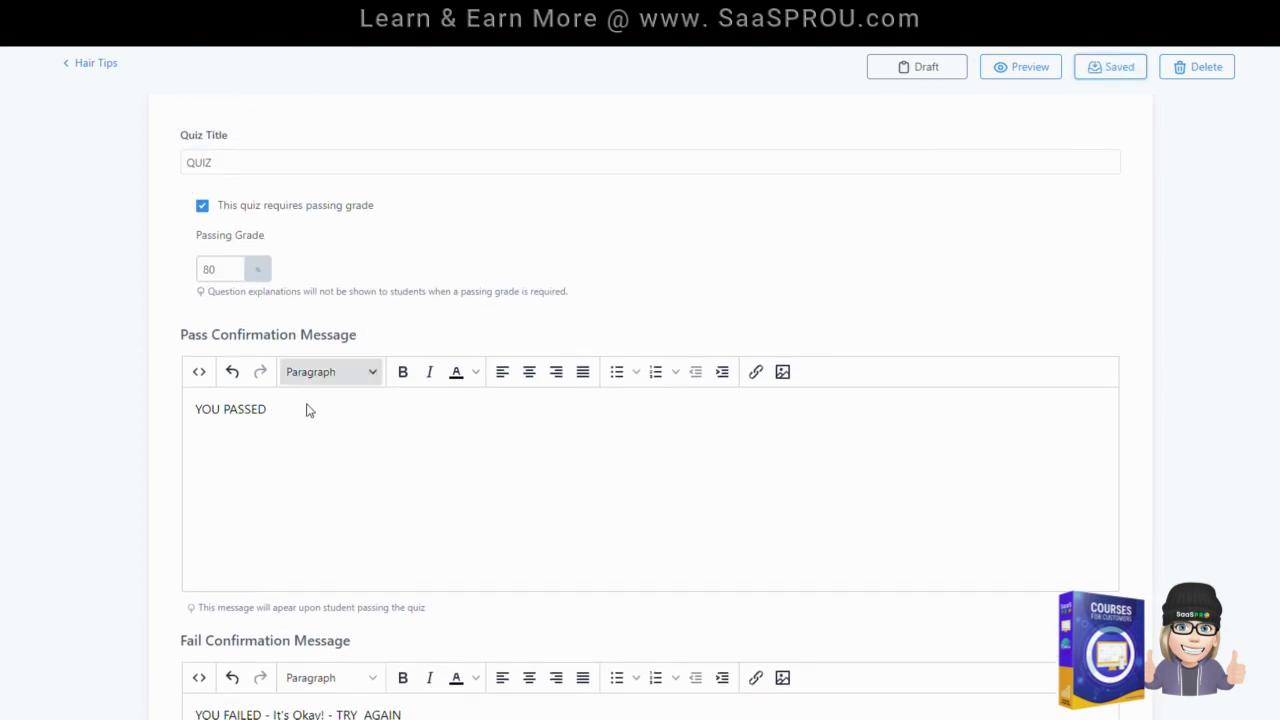
scroll(215, 665, "down", 4)
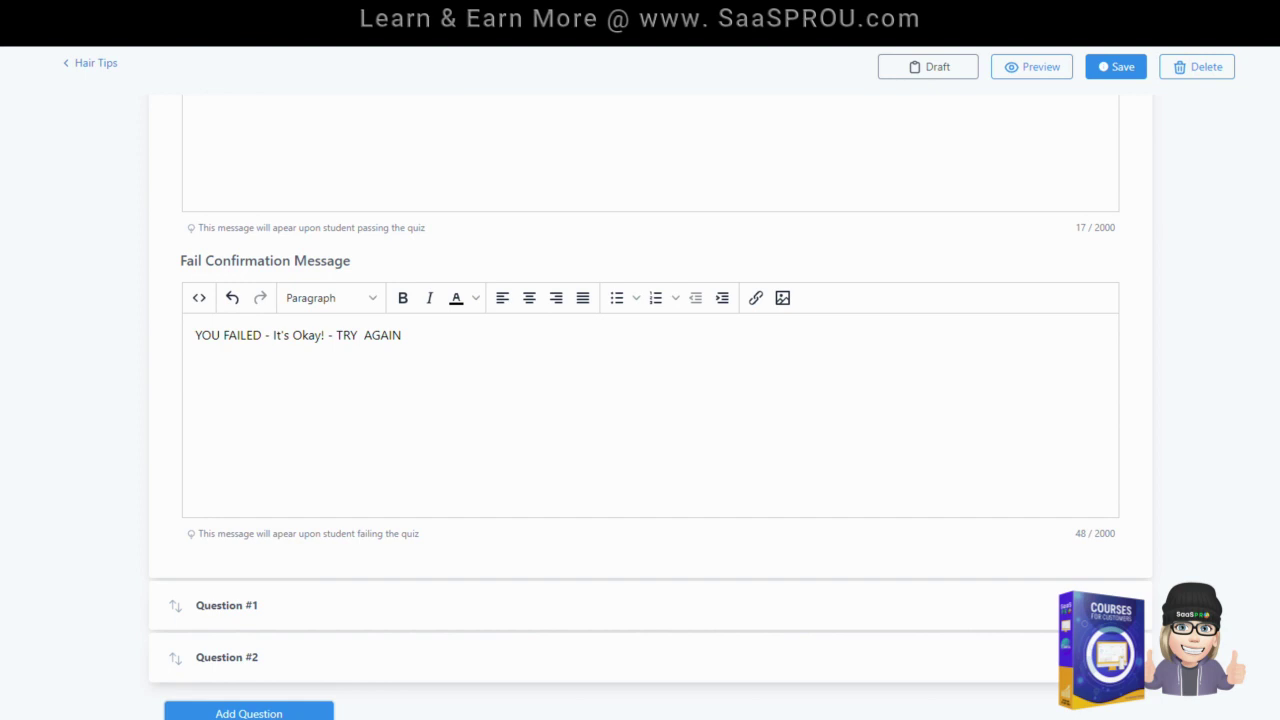
Expand Question #2, keep it Single Choice, and enter 'What hair color do you like?'
left_click(230, 670)
scroll(300, 540, "down", 4)
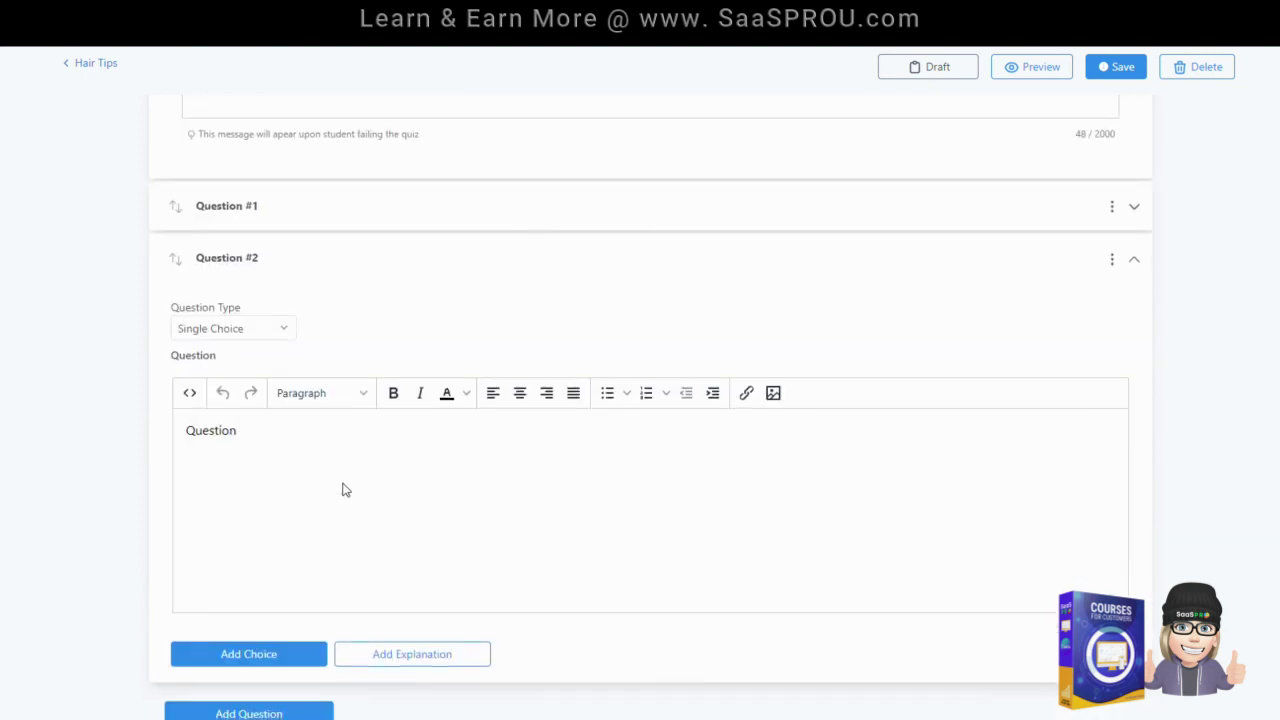
left_click(209, 337)
left_click(210, 364)
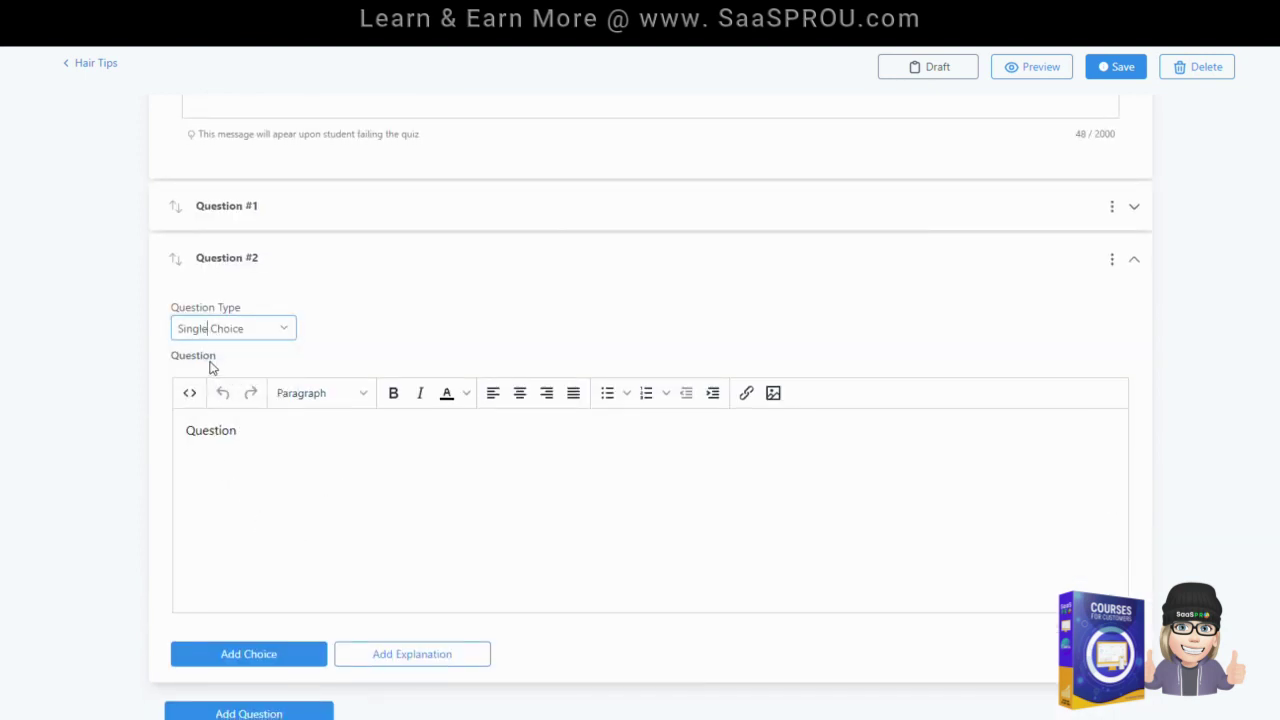
left_click(261, 428)
type("Wh")
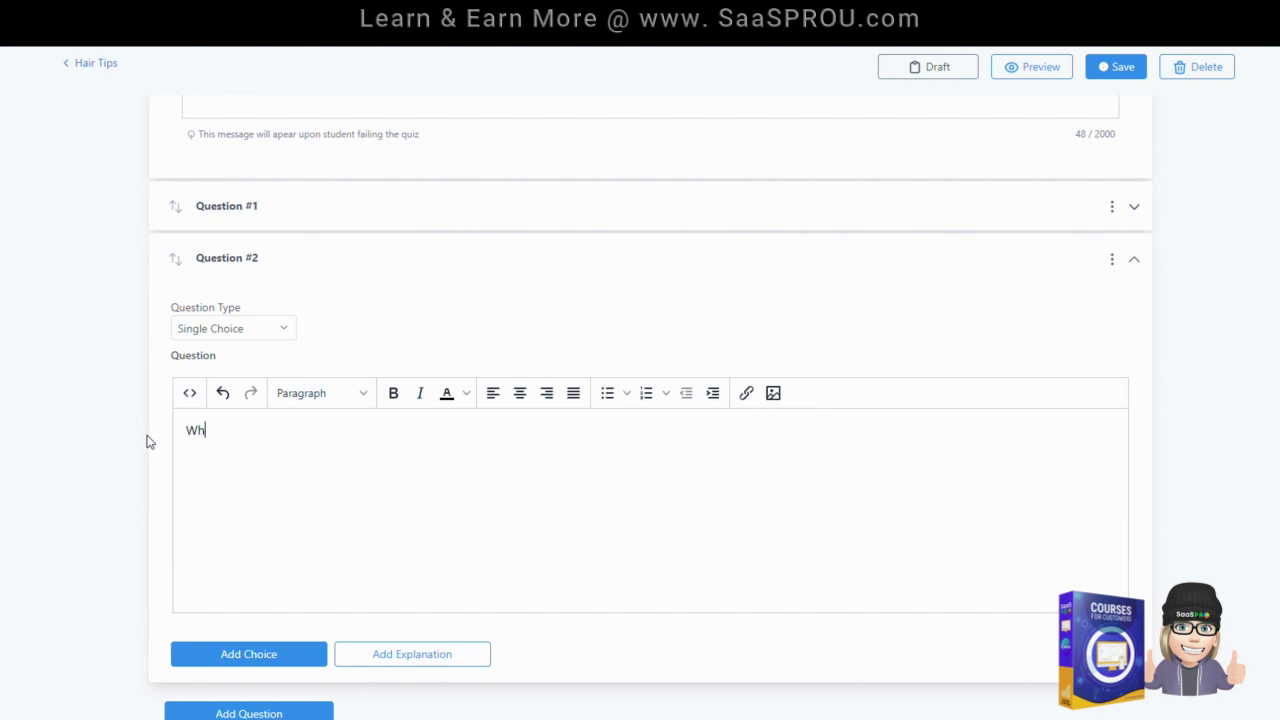
type("at Haiir cocolor do yo")
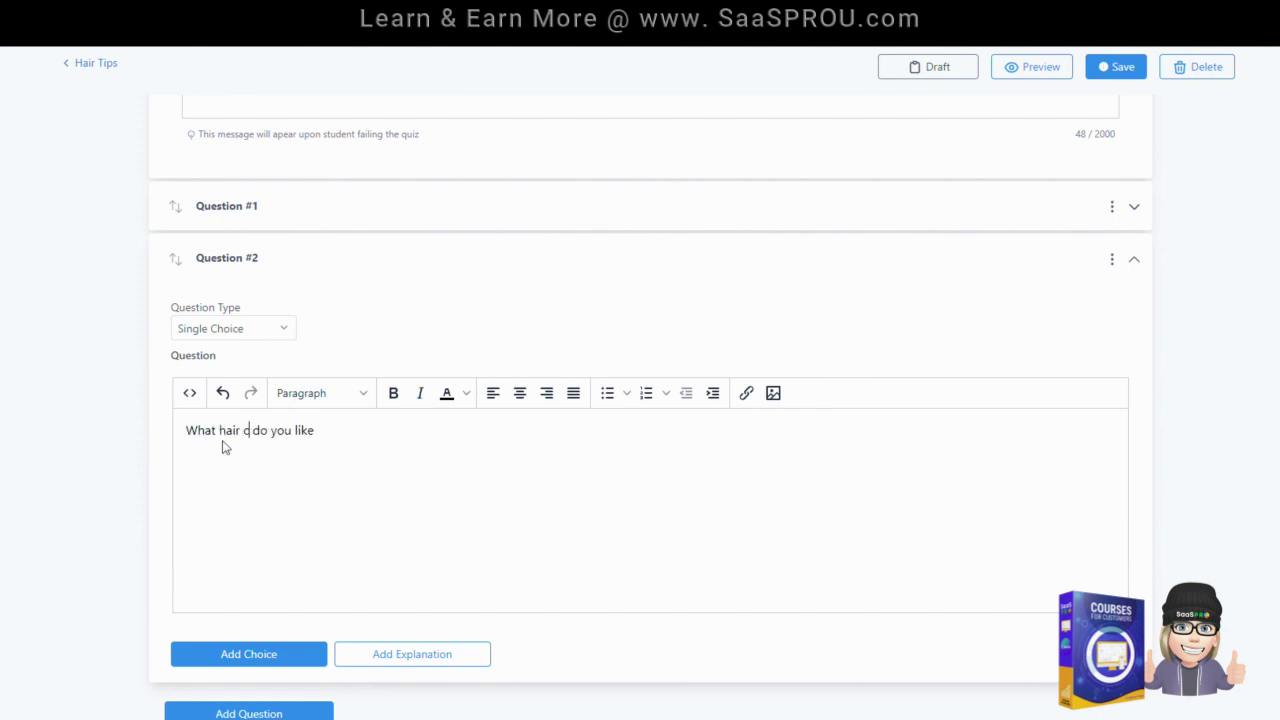
key("Right")
key("Right")
key("Right")
key("Right")
type("?")
Add the first answer choice, Red, and save the quiz
left_click(229, 654)
scroll(151, 429, "down", 3)
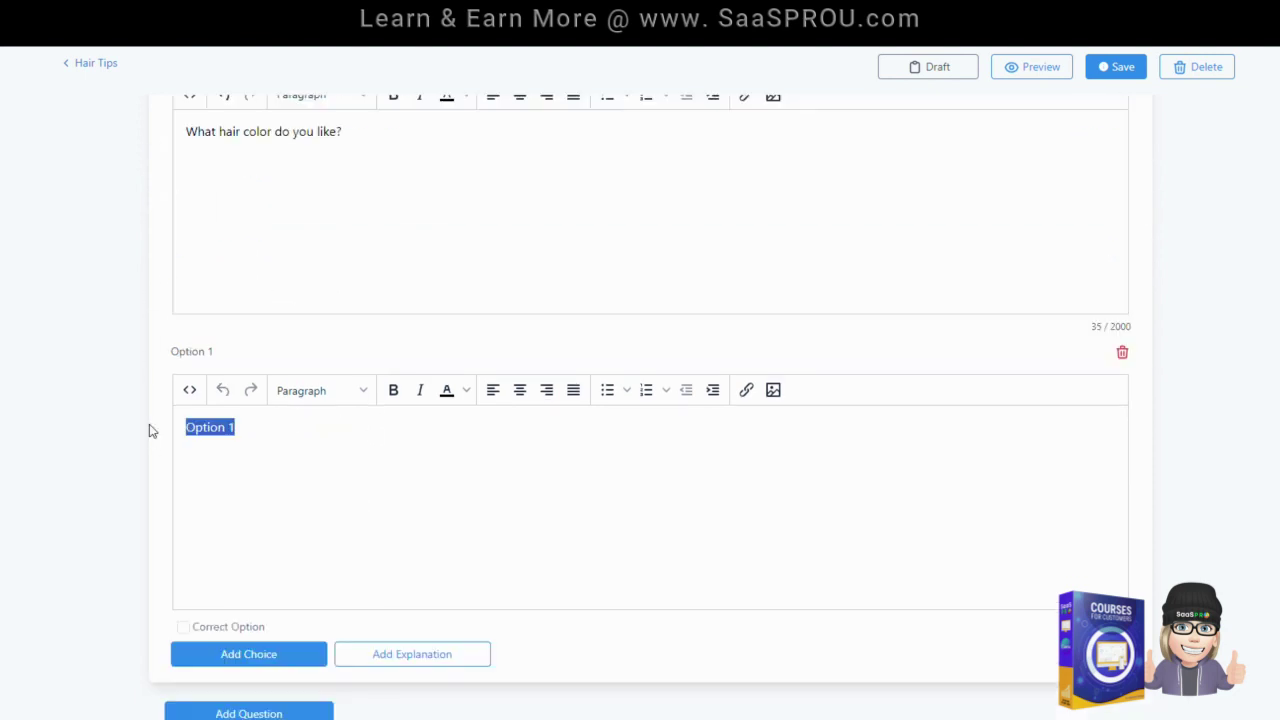
type("Red")
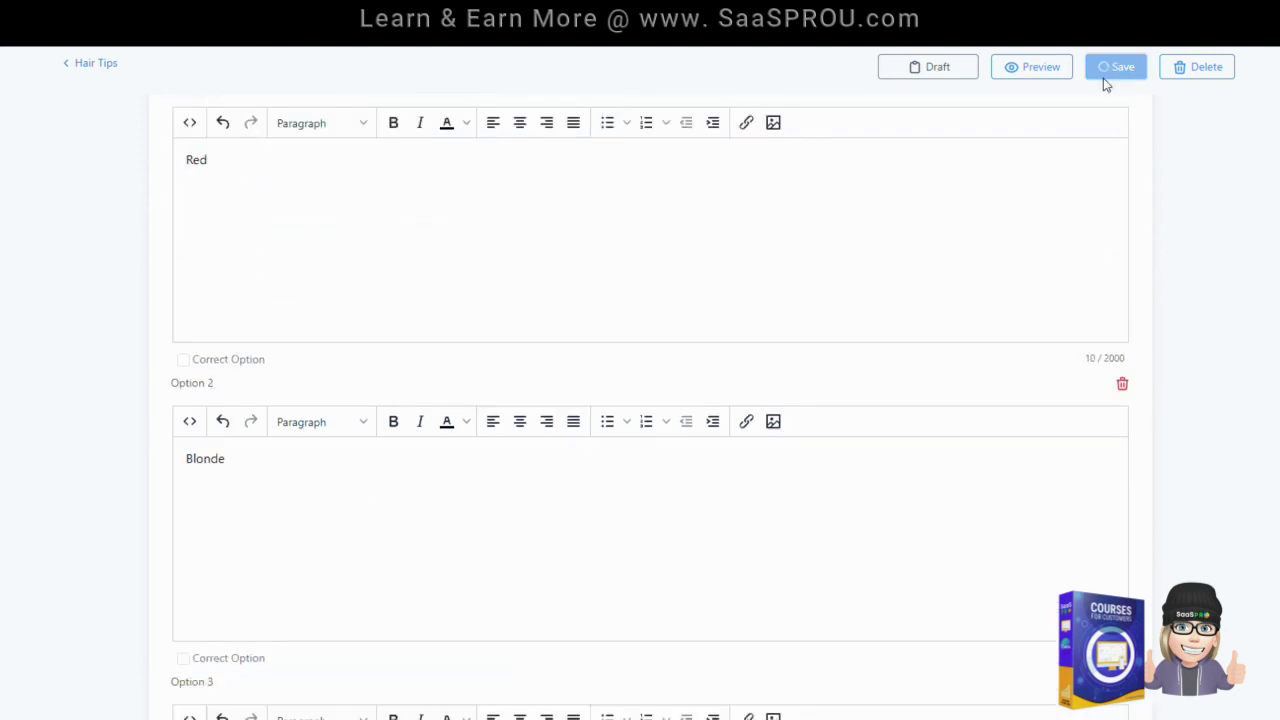
left_click(1103, 83)
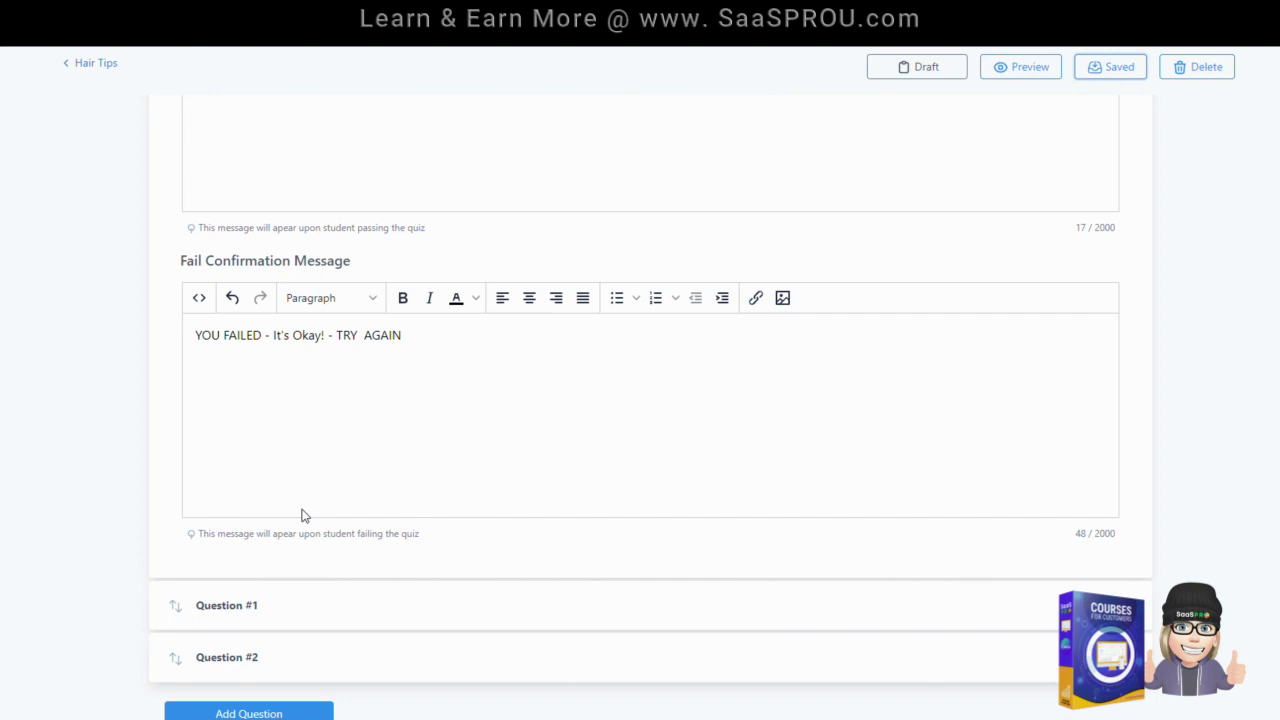
scroll(643, 366, "up", 4)
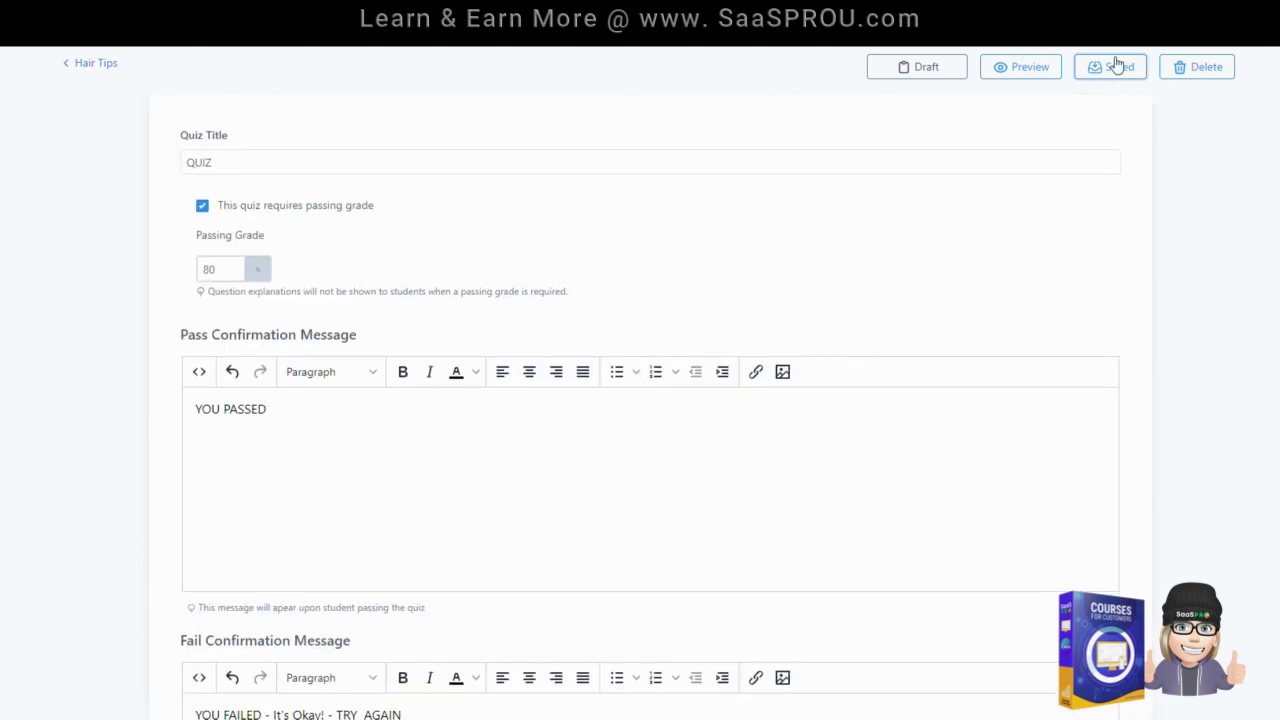
Preview and start the quiz, answering short hair and trying Black and Blonde for colour
left_click(1030, 81)
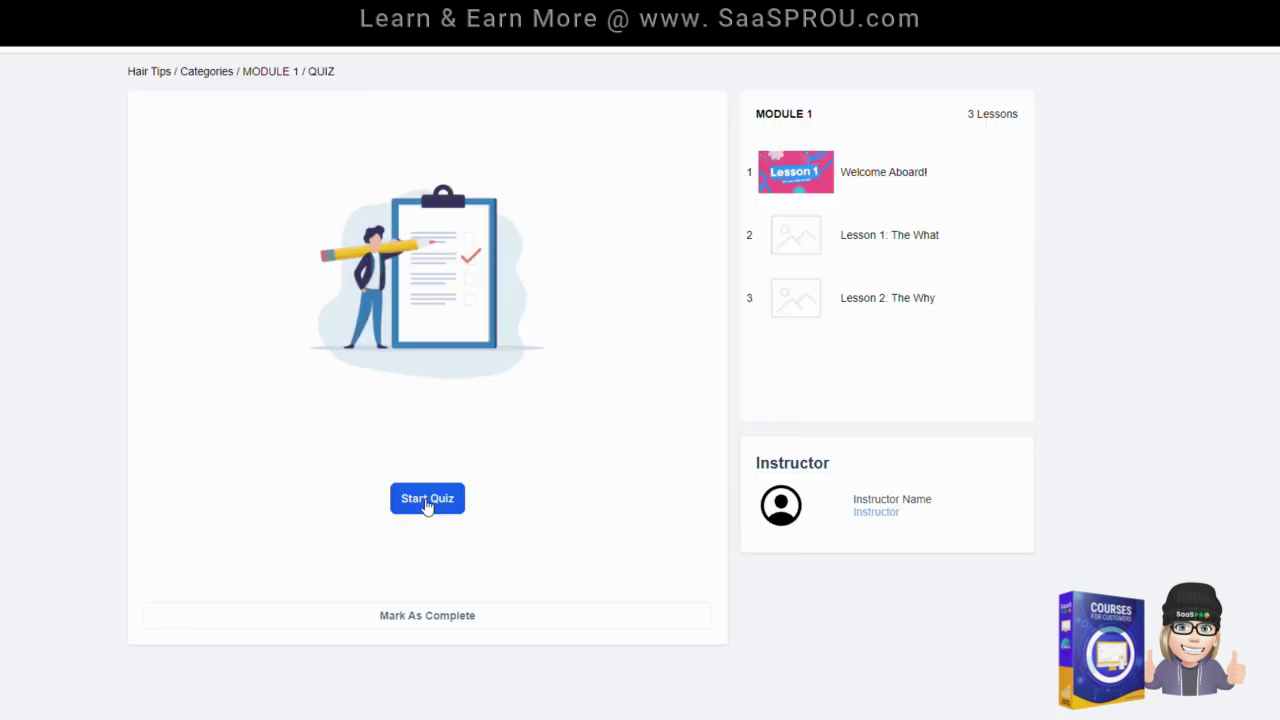
left_click(427, 500)
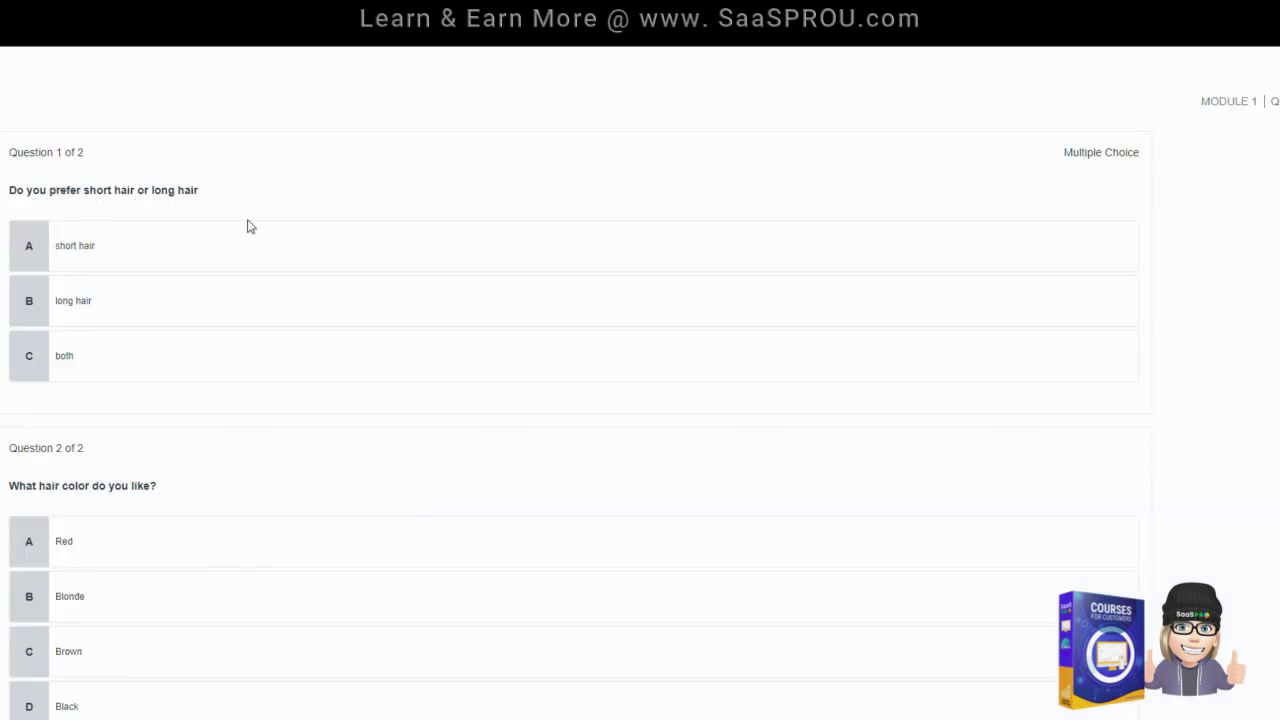
left_click(62, 257)
scroll(249, 326, "down", 1)
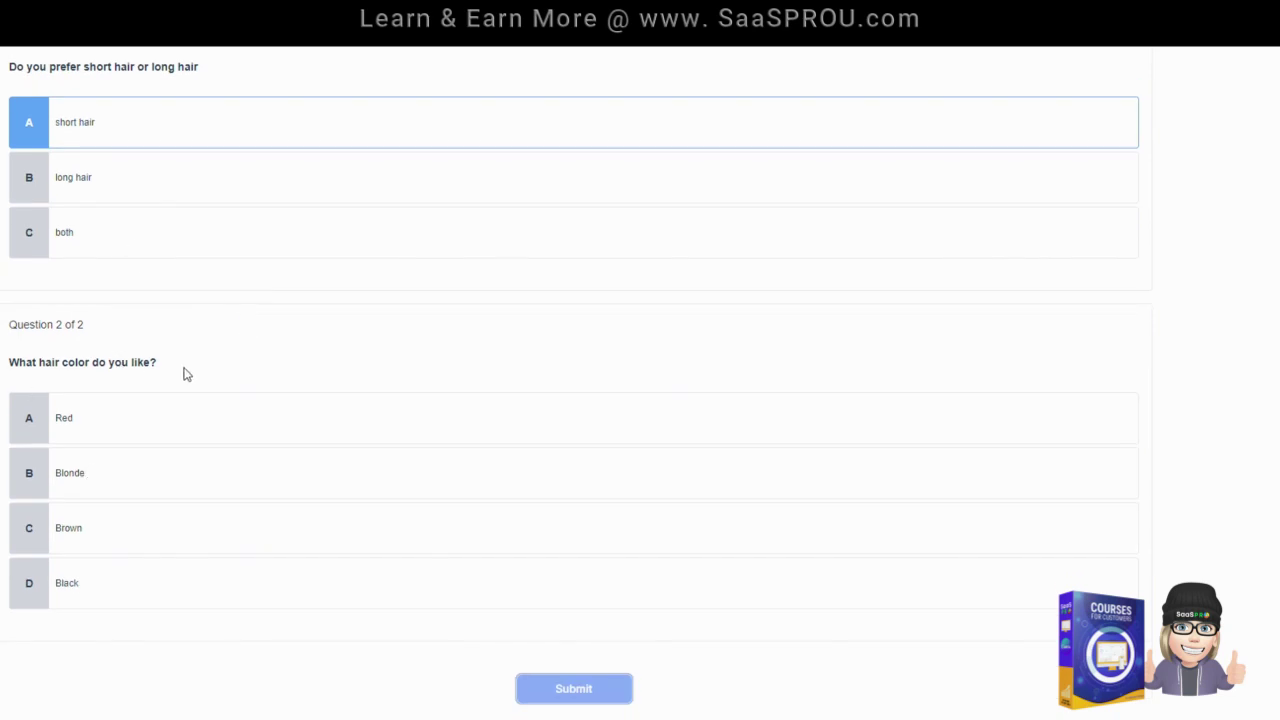
left_click(118, 593)
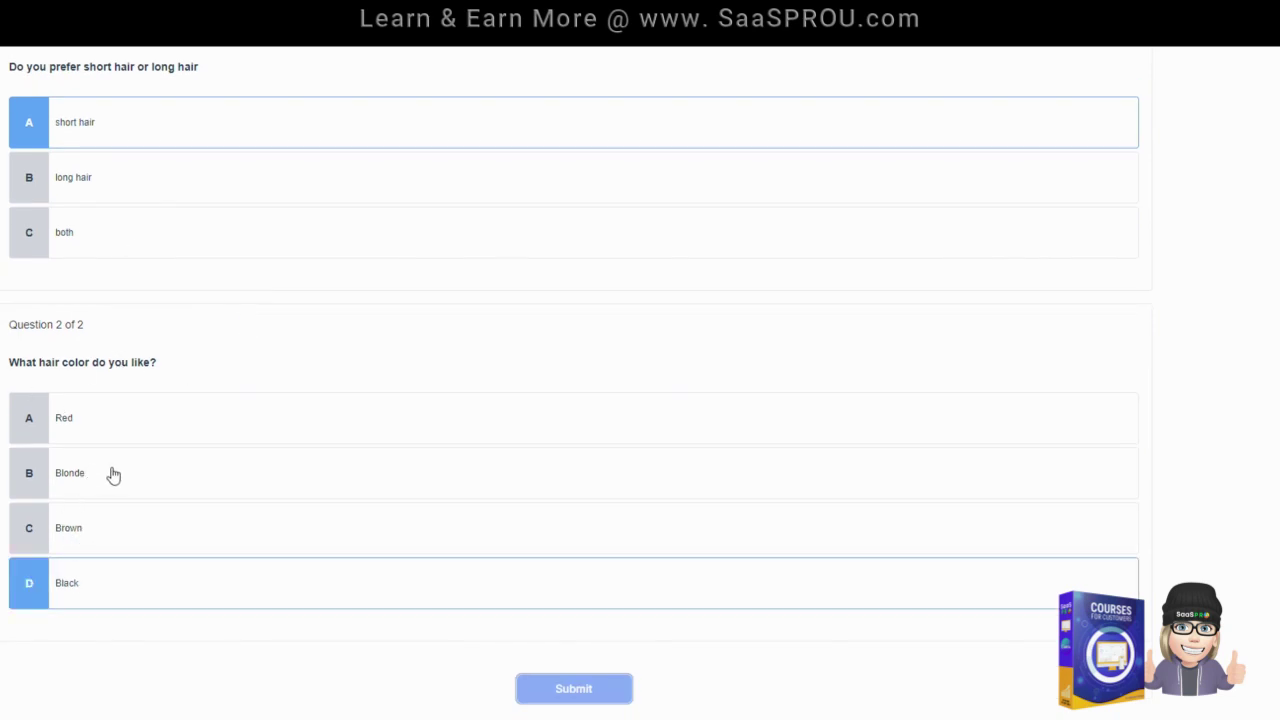
left_click(113, 475)
left_click(127, 599)
Also pick long hair, then cycle the colour answer through Brown, Blonde, Red and Black
left_click(108, 186)
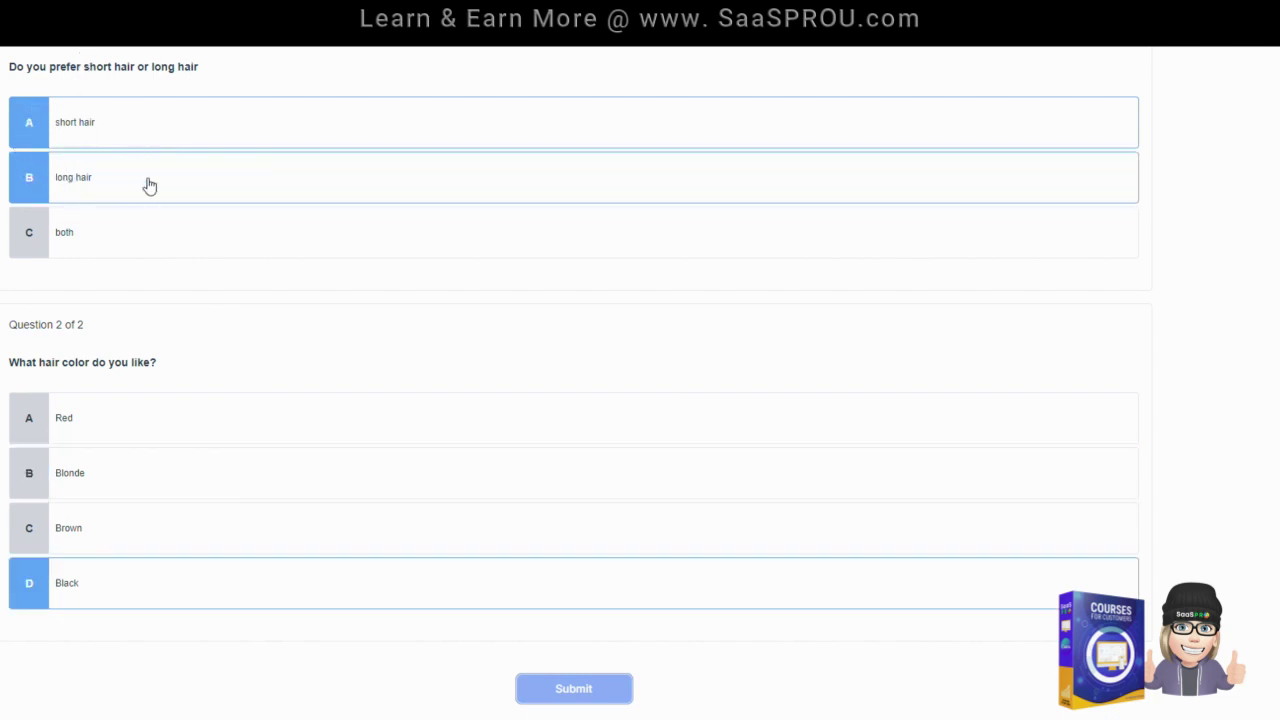
left_click(126, 535)
left_click(120, 482)
left_click(118, 432)
left_click(116, 582)
scroll(1169, 113, "up", 2)
scroll(529, 531, "down", 2)
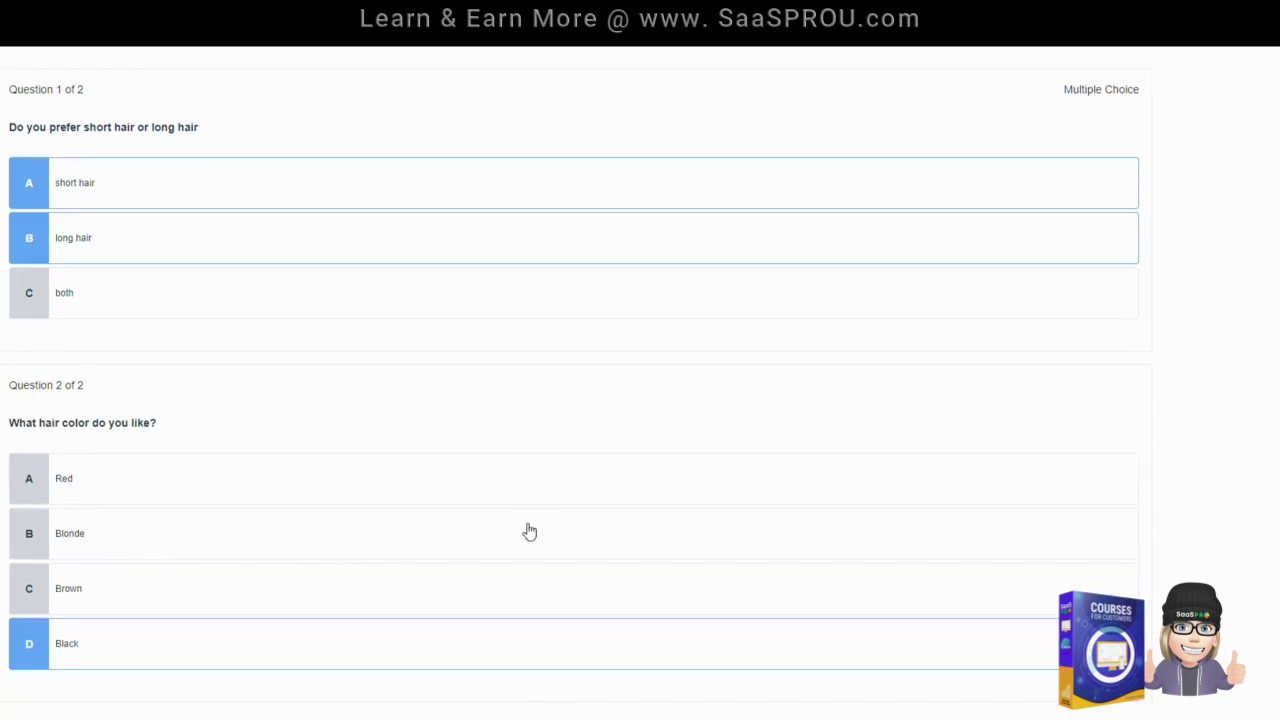
scroll(597, 674, "up", 2)
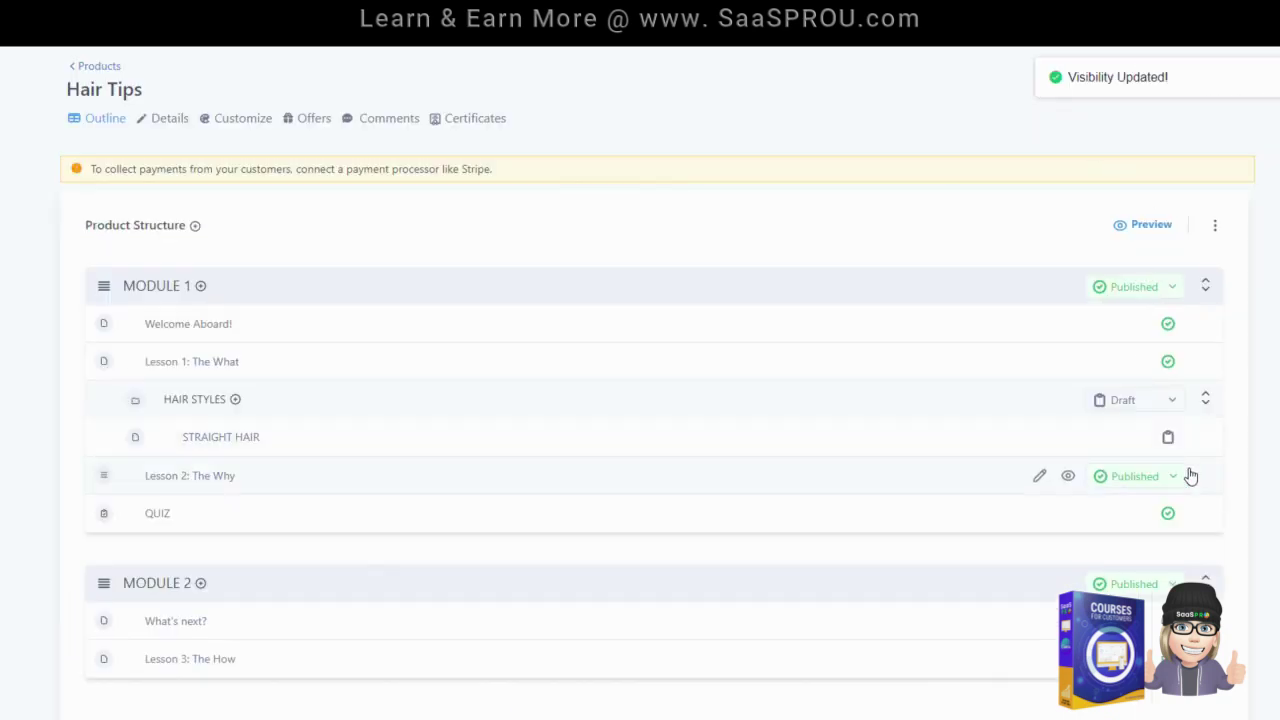
Open QUIZ in the course preview, start it, and answer short hair, long hair and Blonde
left_click(1152, 226)
scroll(528, 335, "down", 2)
scroll(528, 335, "down", 4)
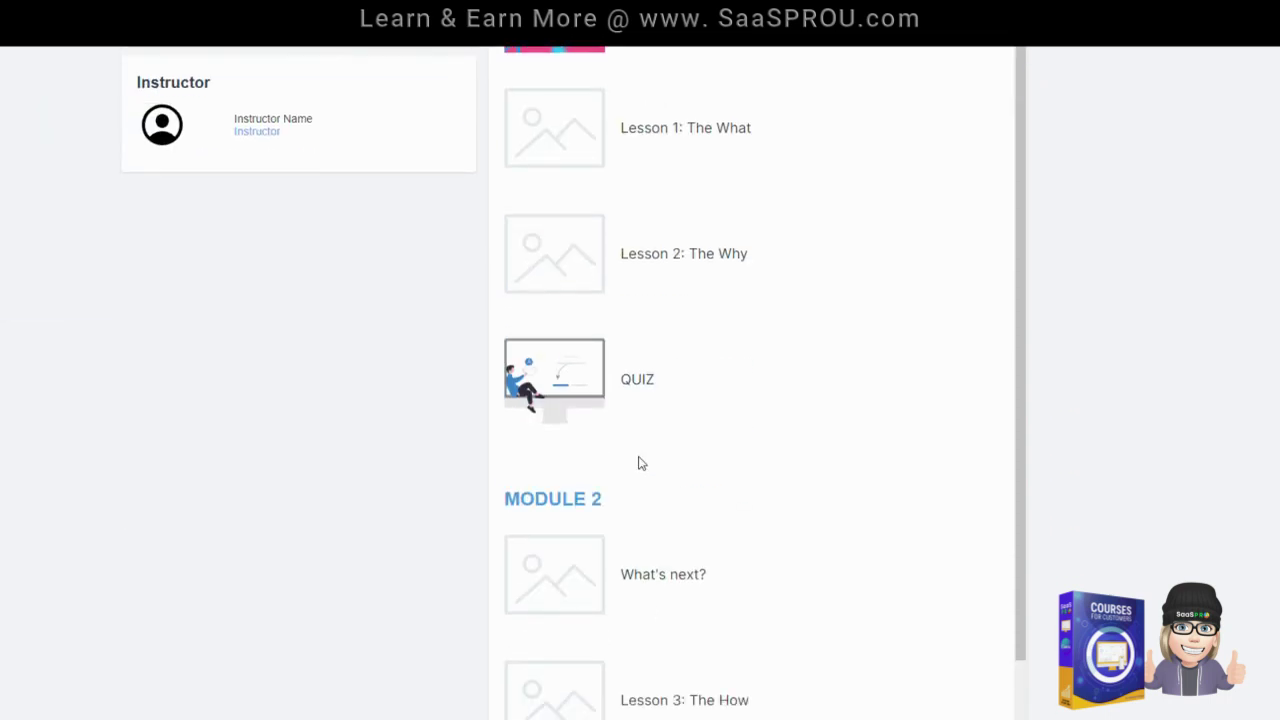
left_click(637, 384)
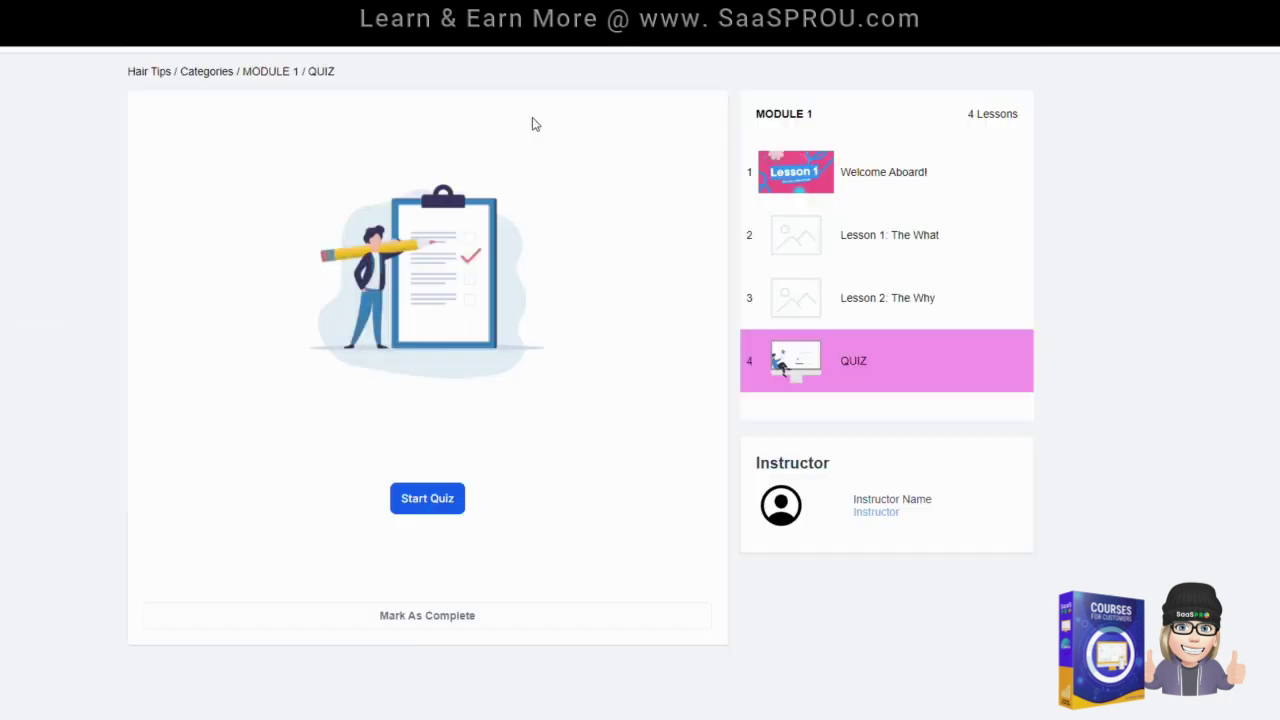
left_click(433, 505)
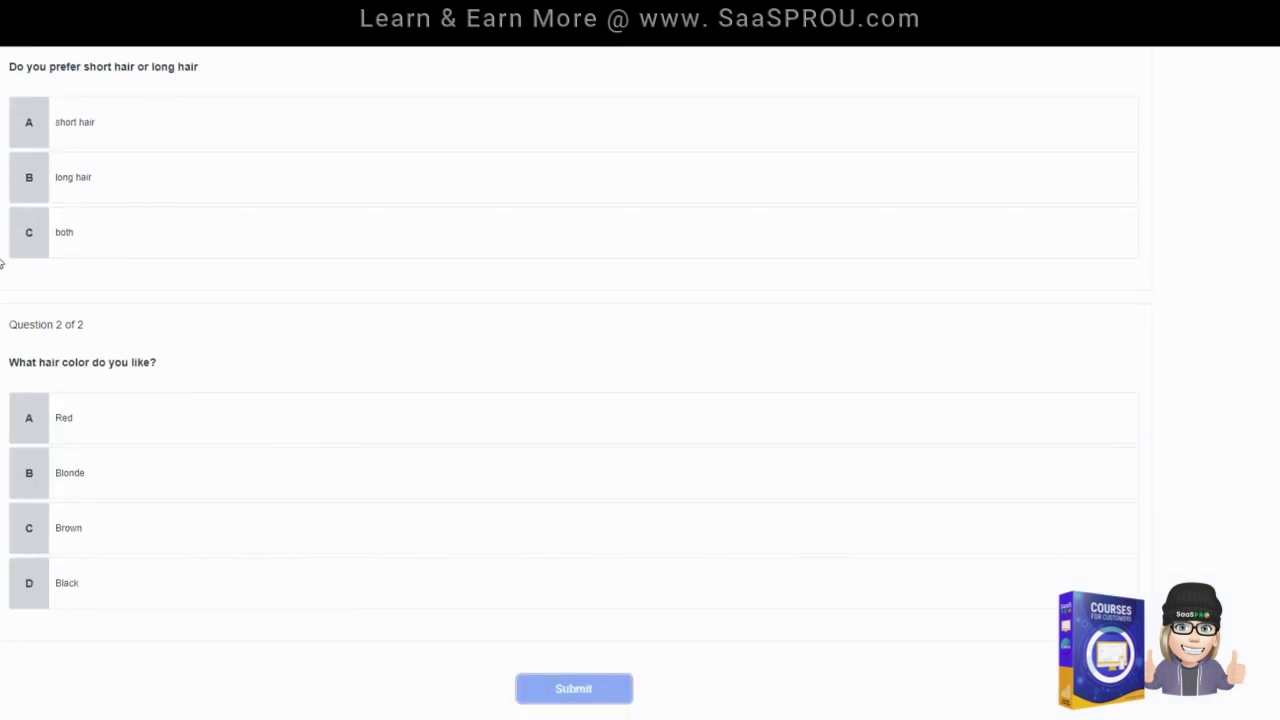
left_click(130, 116)
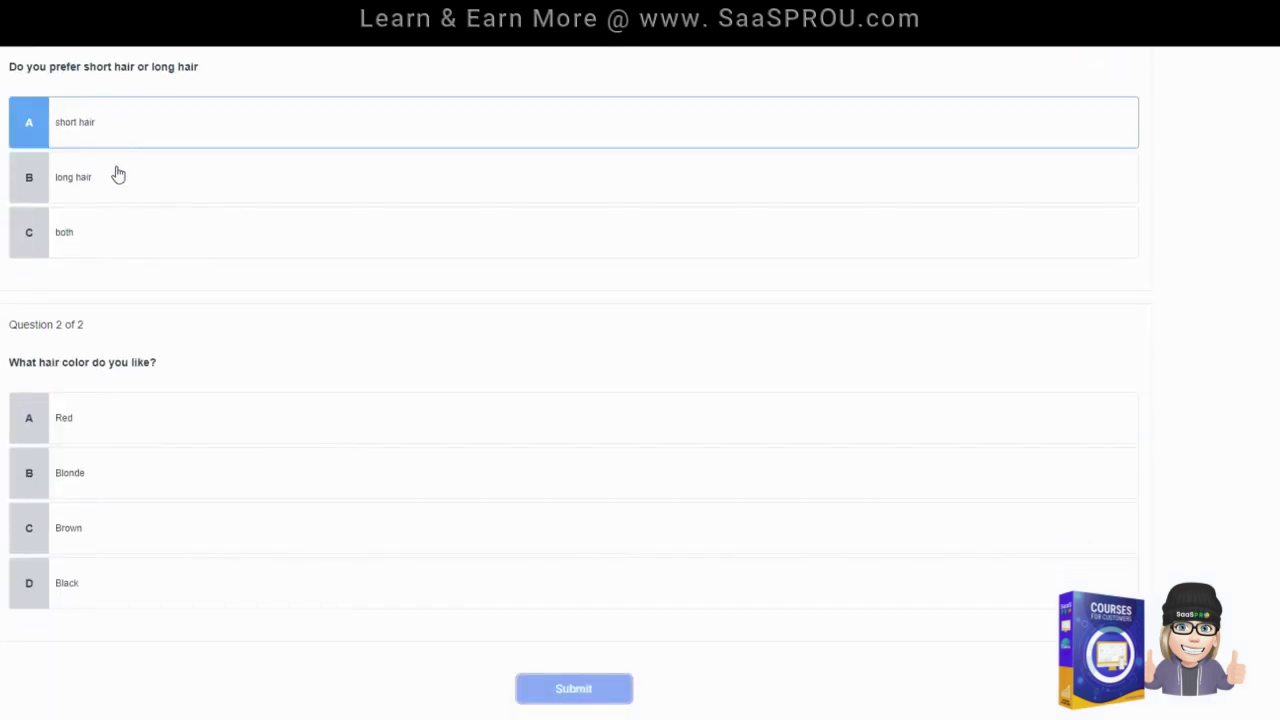
left_click(119, 185)
left_click(97, 491)
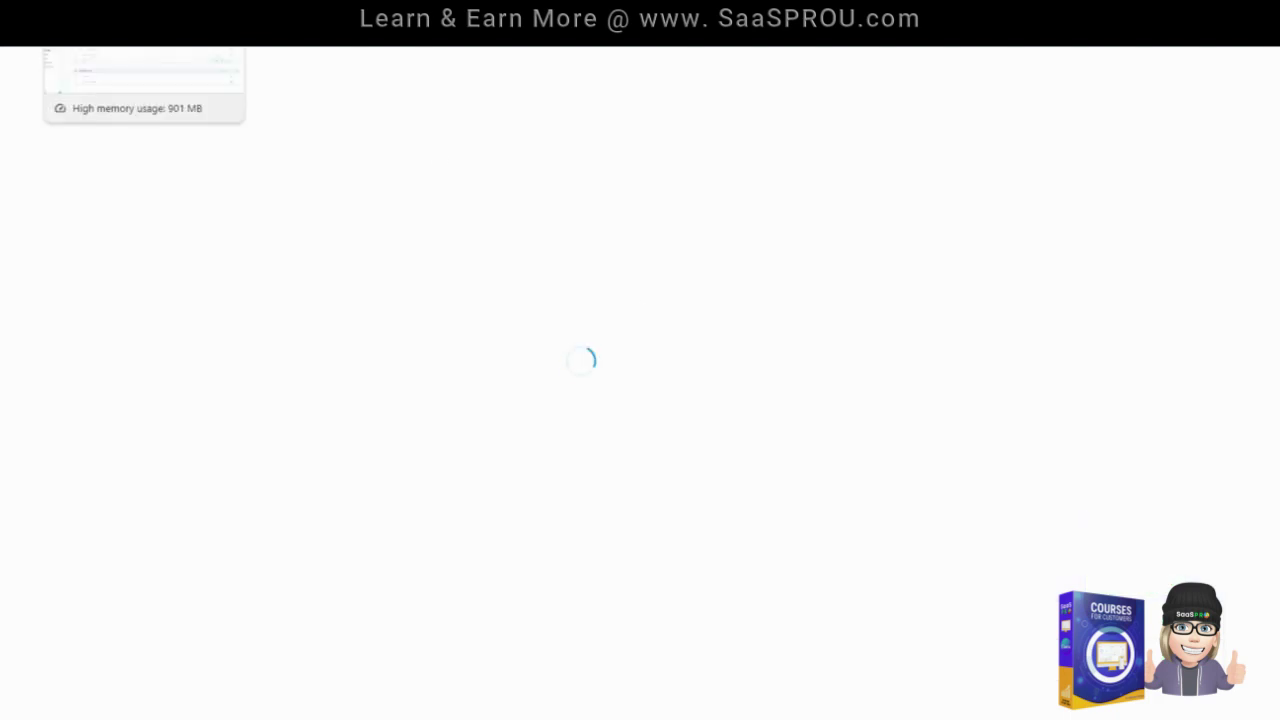
Switch back to the course tab and go to the Products list
left_click(115, 10)
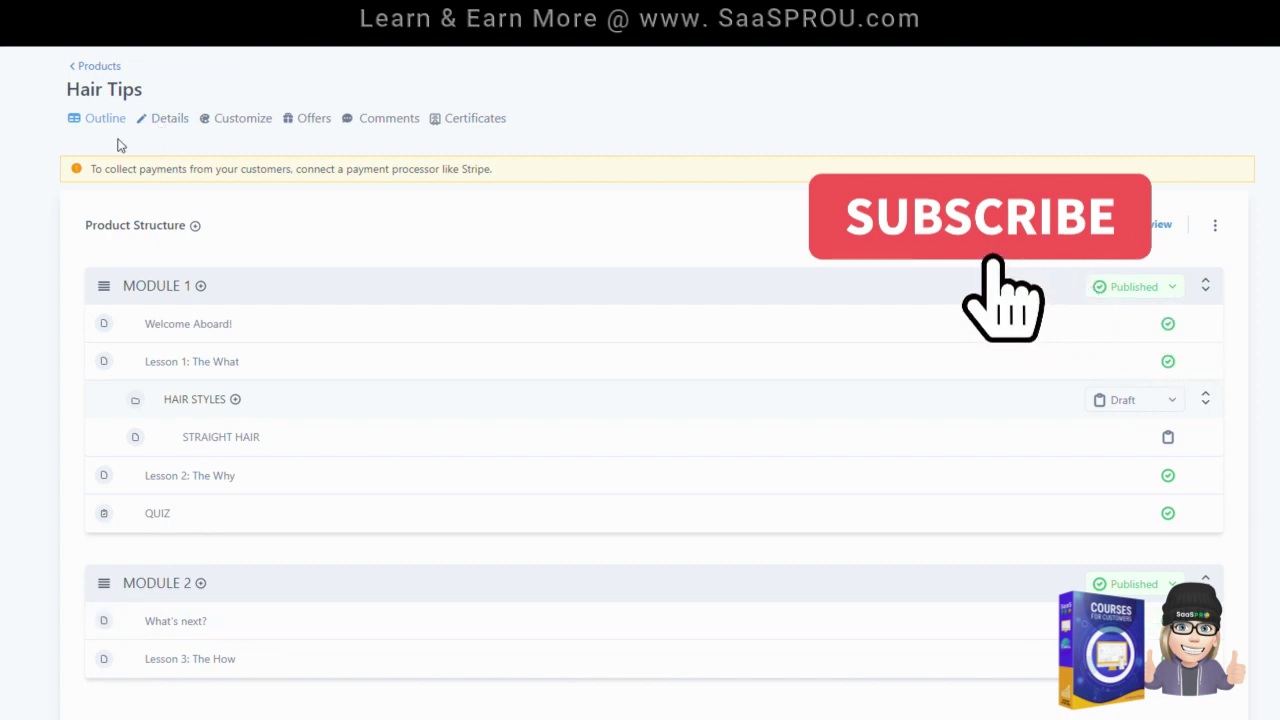
left_click(95, 66)
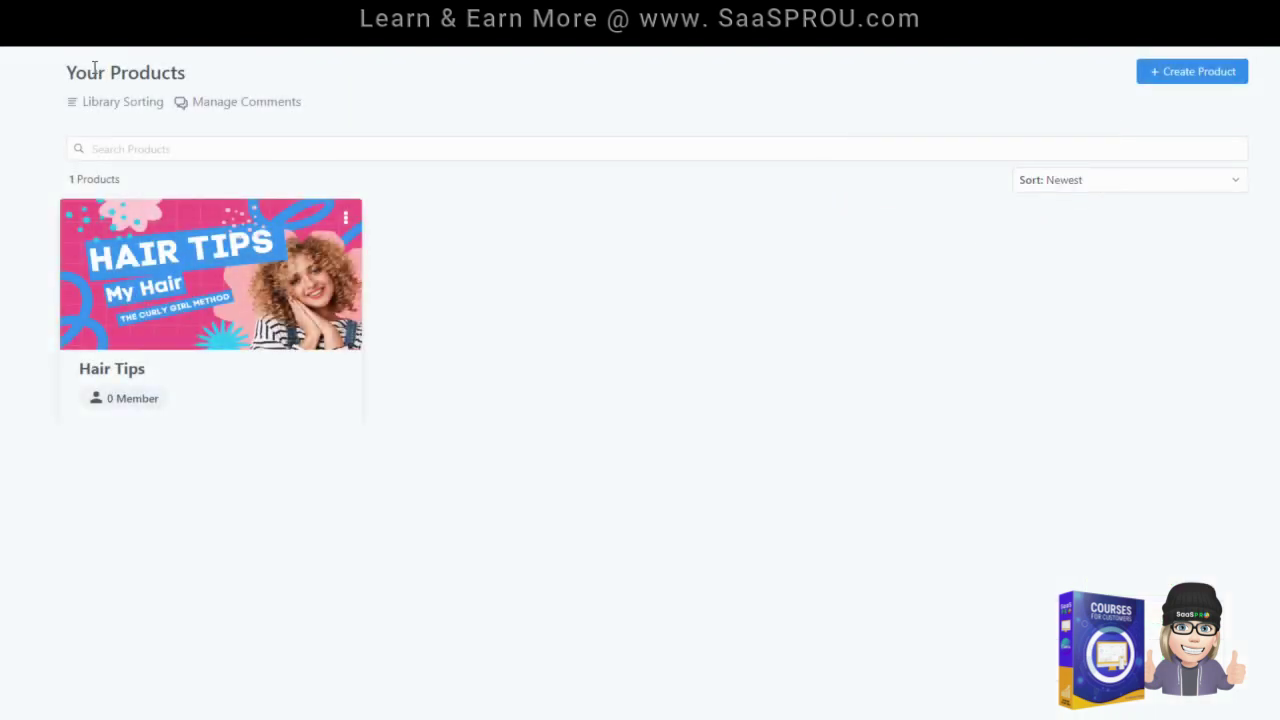